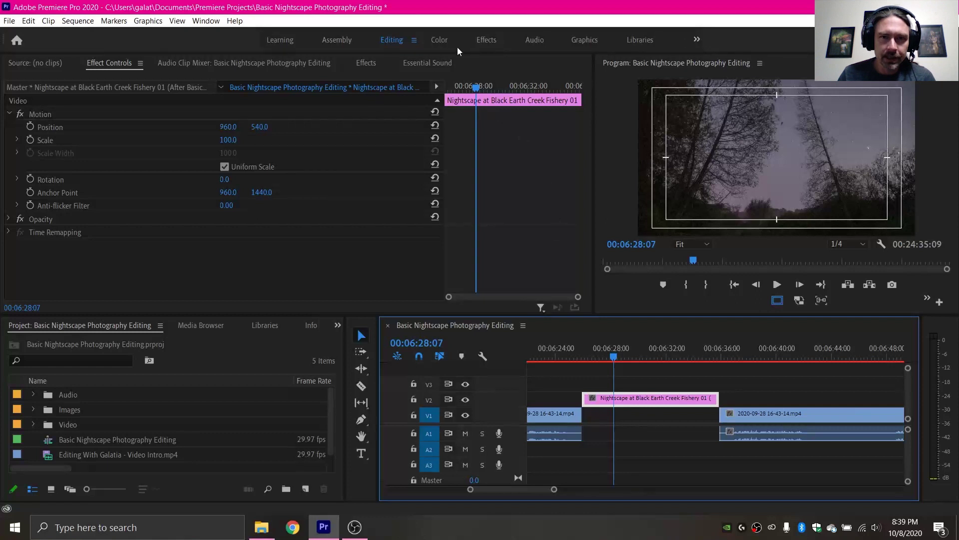
Step: Switch to the Effects workspace so the Effects panel with presets and effects is shown
click(487, 39)
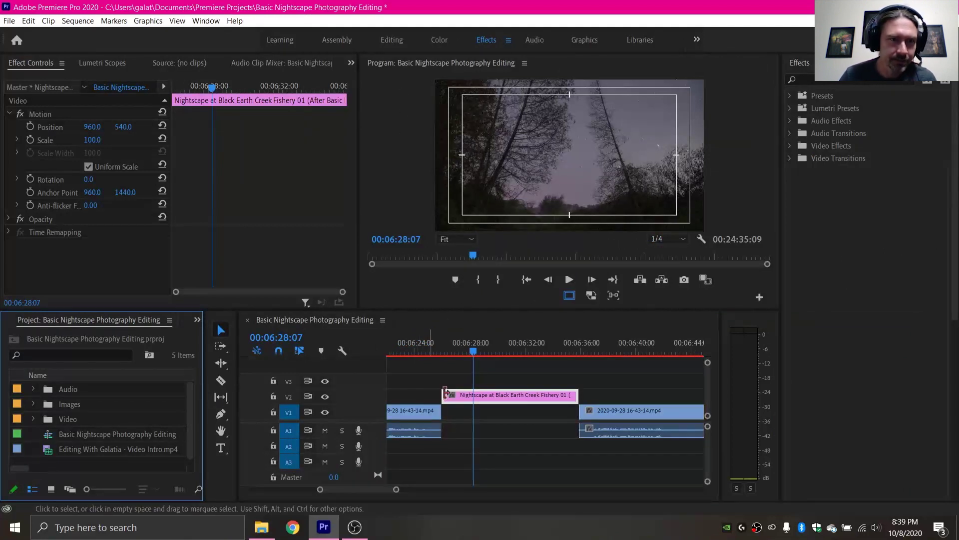
Step: Reselect the Nightscape clip on V2 and put the Effect Controls playhead on its first frame
scroll(467, 407, up, 2)
click(404, 368)
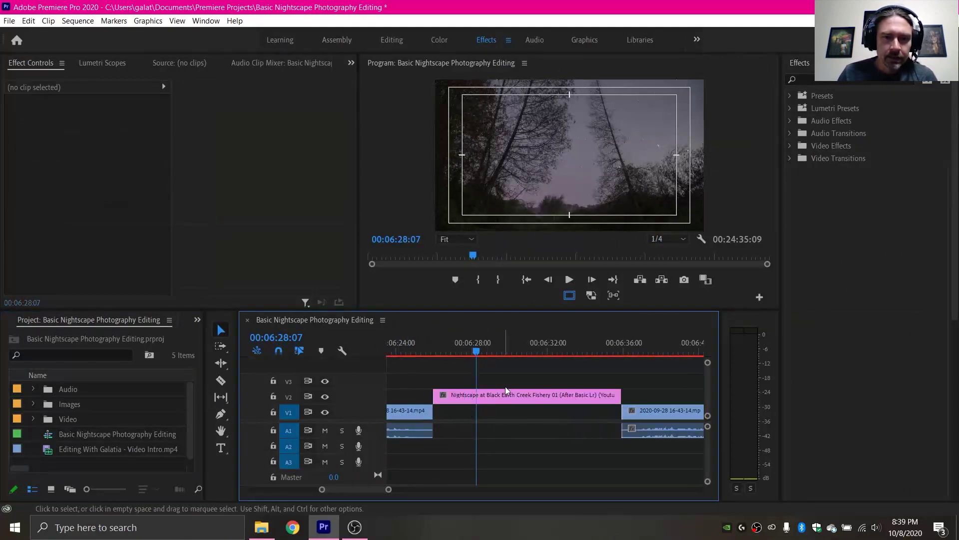
click(519, 396)
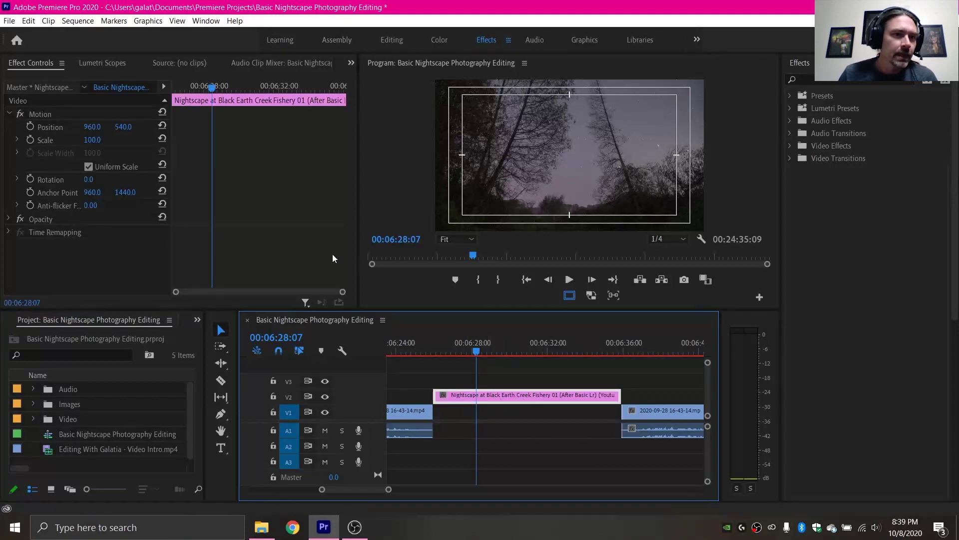
click(181, 88)
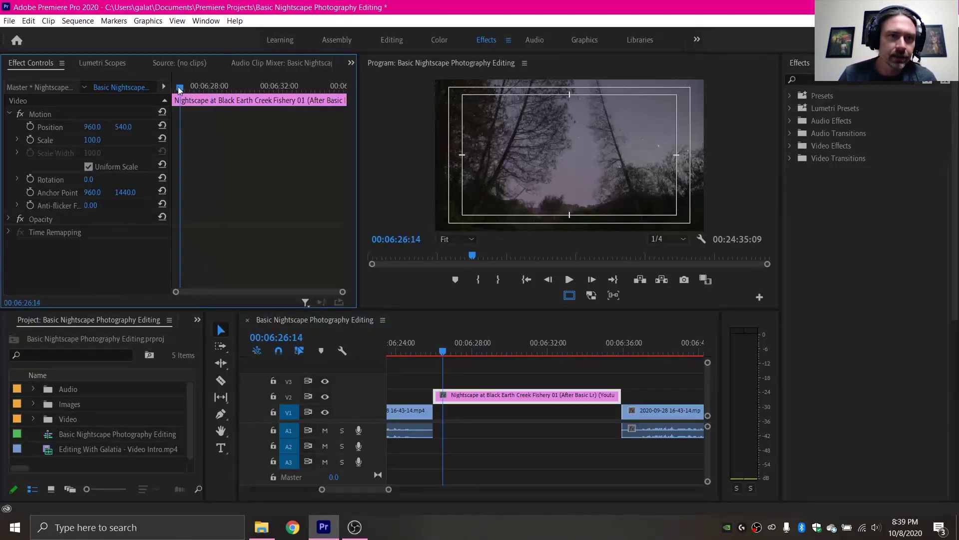
drag(176, 88, 170, 86)
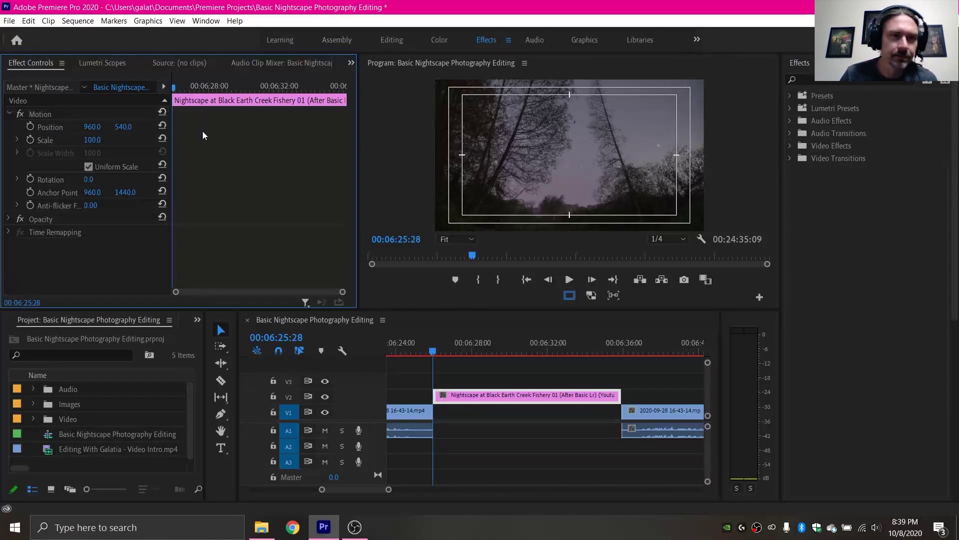
Step: Try shrinking the nightscape image's Scale, then set Scale back to 100
click(100, 139)
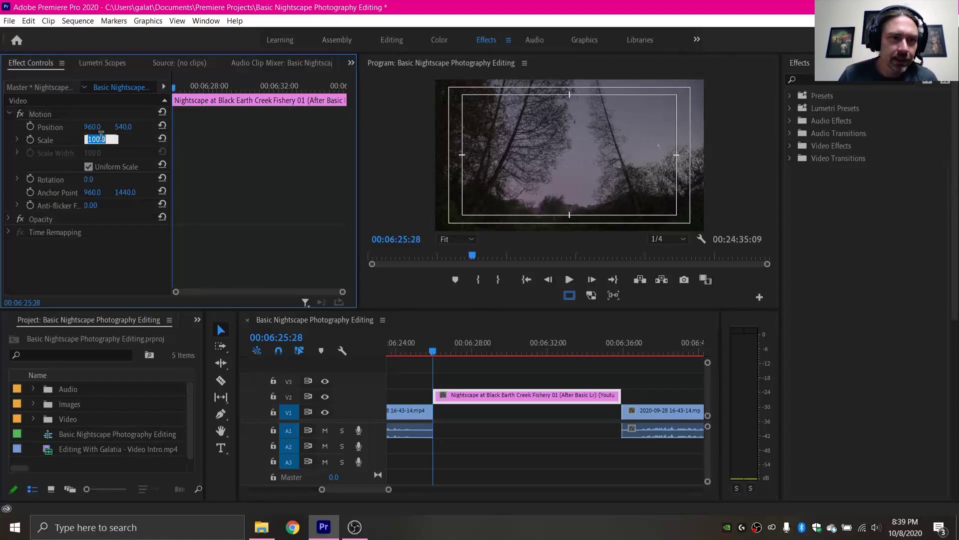
click(208, 136)
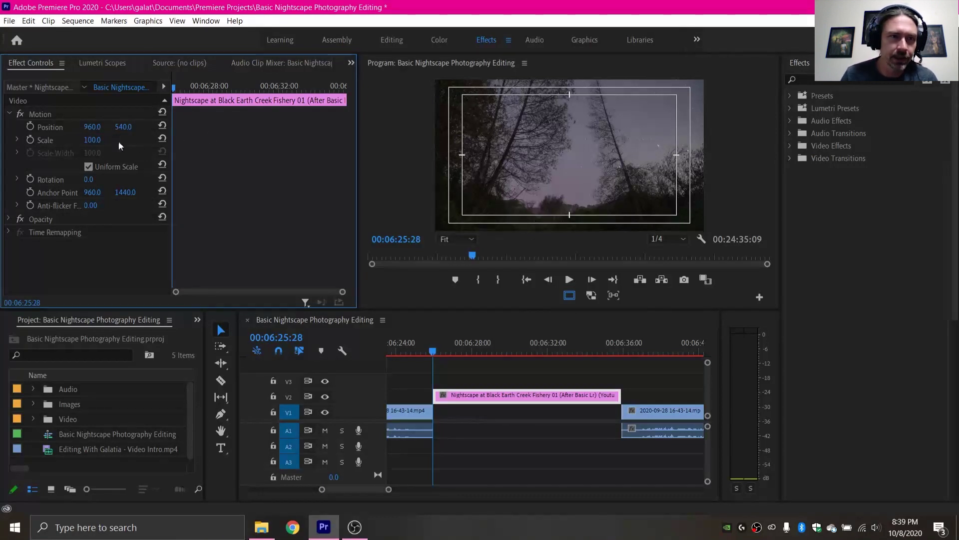
mouse_move(92, 140)
mouse_down()
mouse_move(67, 140)
mouse_move(92, 140)
mouse_up()
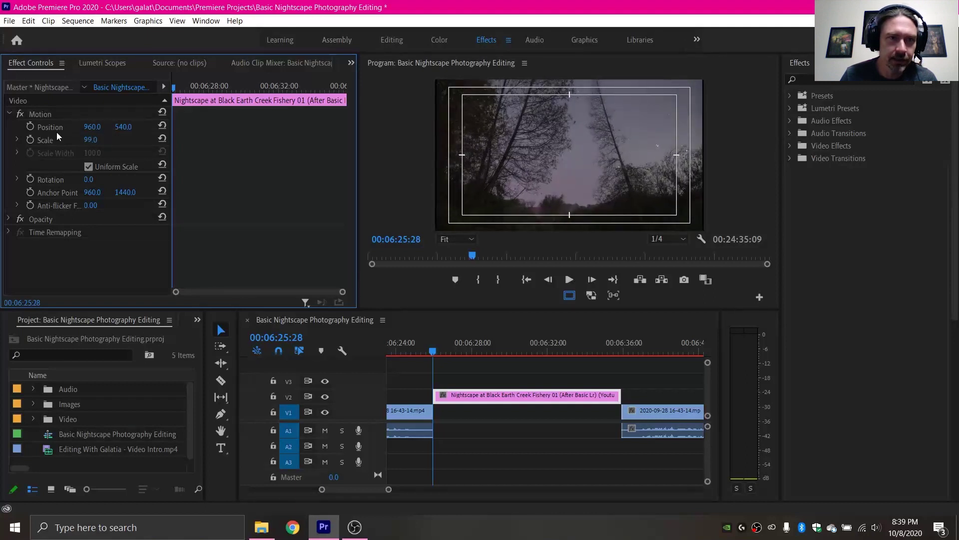
click(100, 140)
text(100)
key(Return)
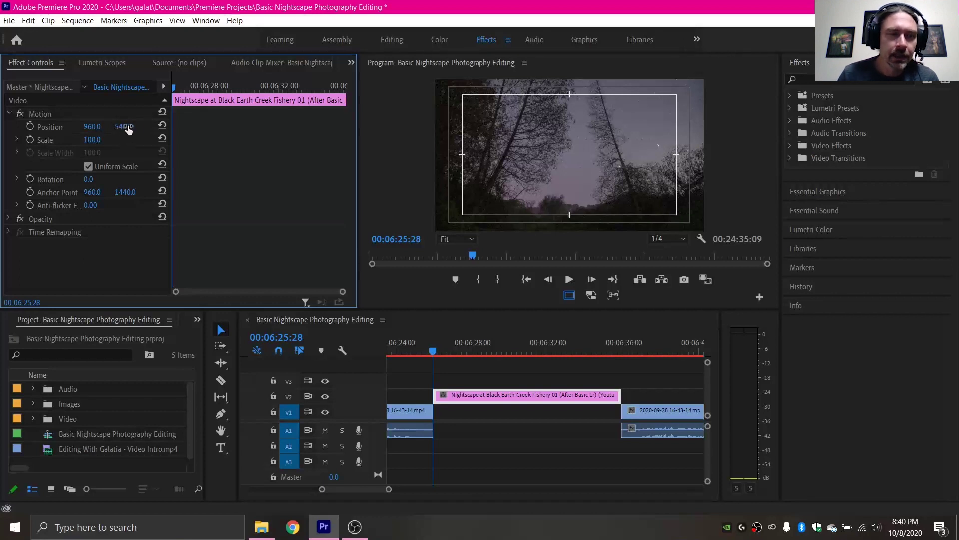
Step: Raise the nightscape image to Position 960, -370 so its bottom part fills the frame
drag(125, 133, 13, 133)
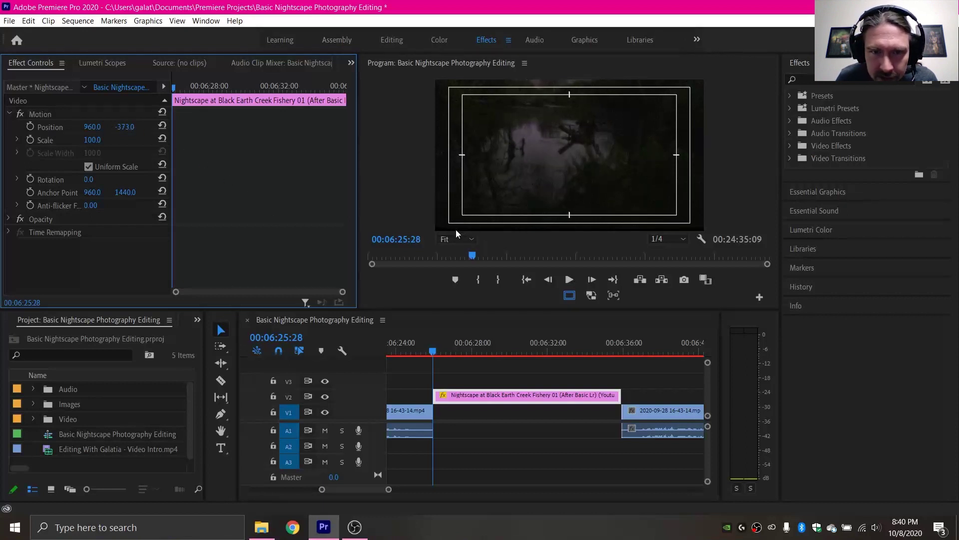
click(128, 127)
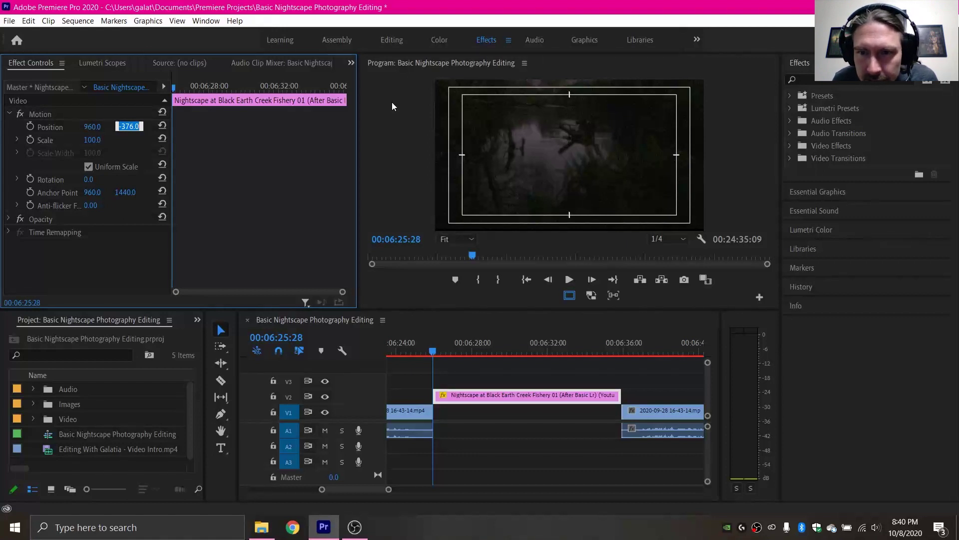
key(Down)
key(Down)
key(Down)
key(Down)
key(Down)
key(Down)
key(Down)
key(Down)
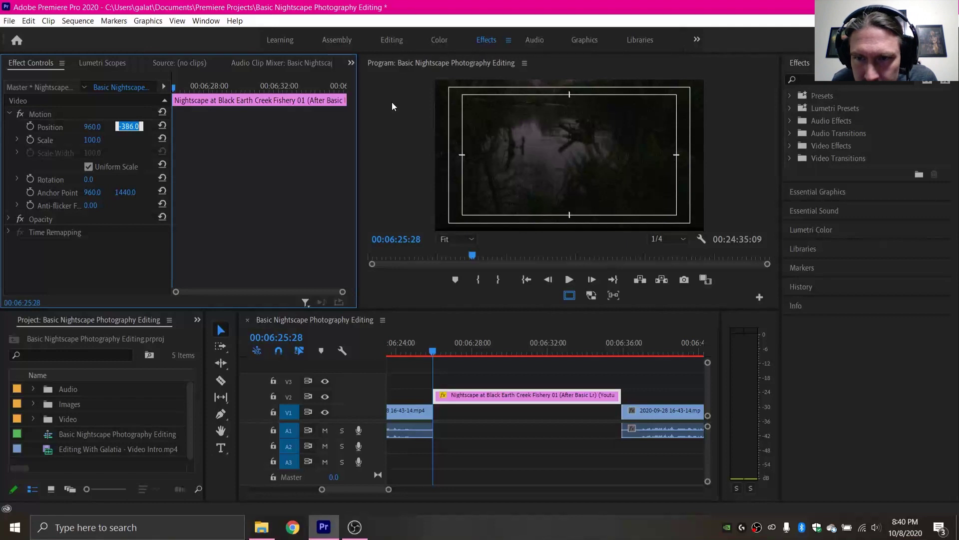
key(Up)
key(Up)
key(Up)
key(Up)
key(Up)
key(Up)
key(Up)
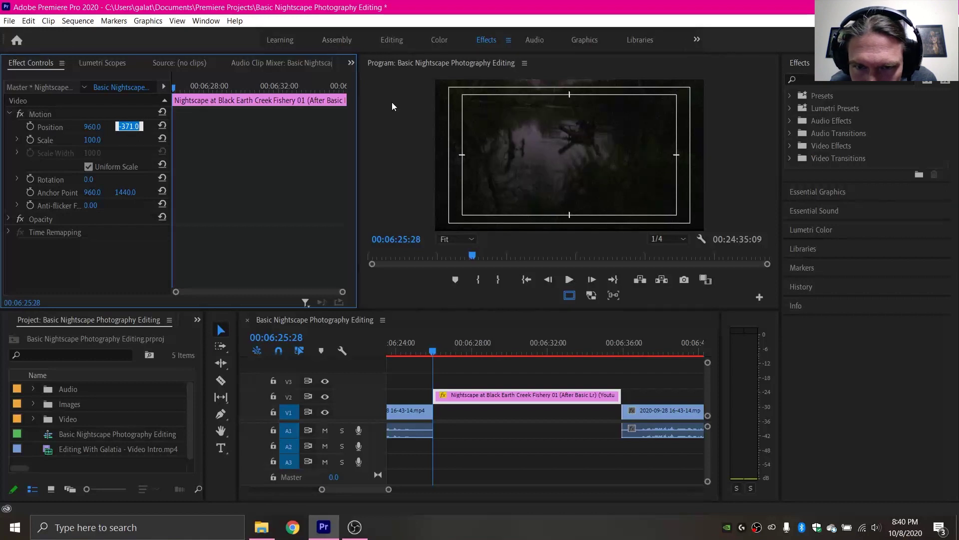
key(Up)
key(Up)
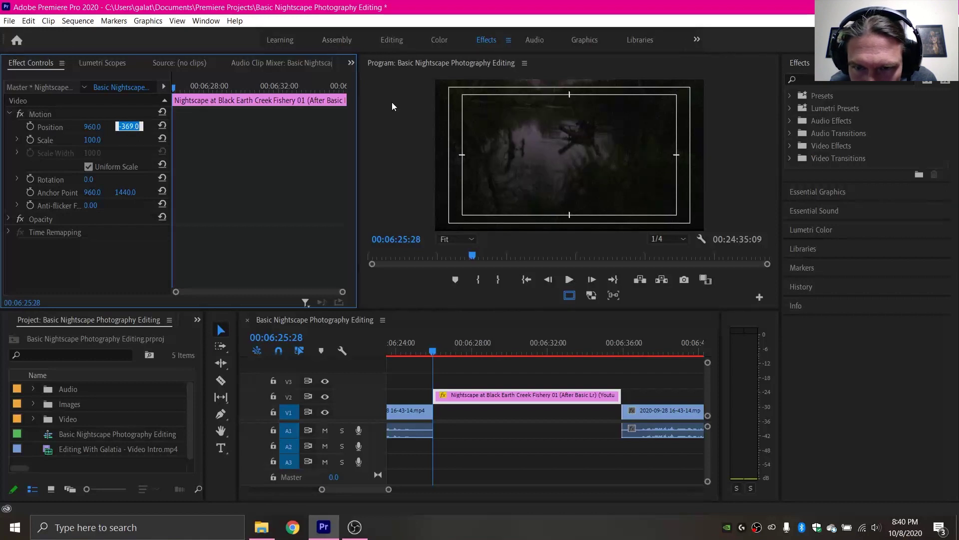
key(Up)
key(Up)
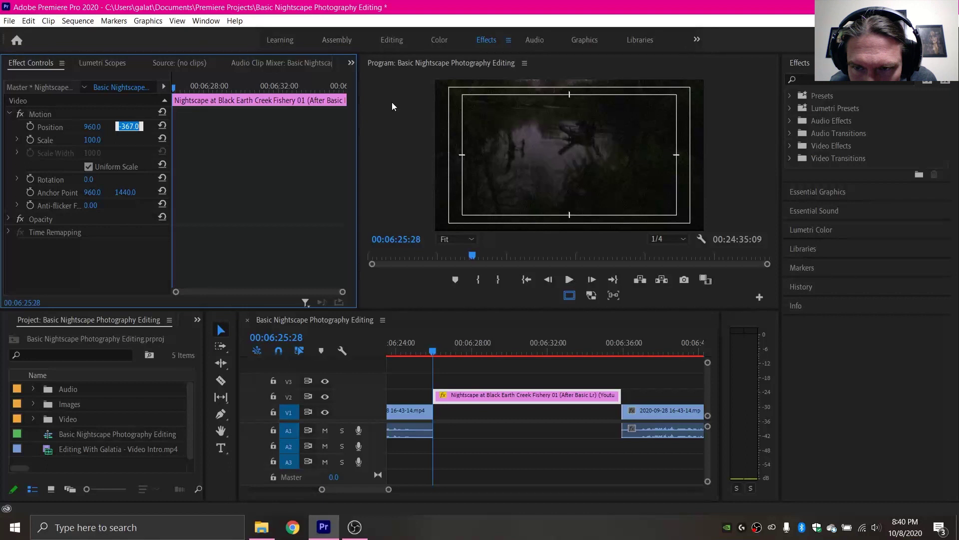
key(Up)
key(Up)
key(Down)
key(Down)
key(Down)
key(Down)
key(Down)
key(Down)
key(Down)
key(Down)
key(Down)
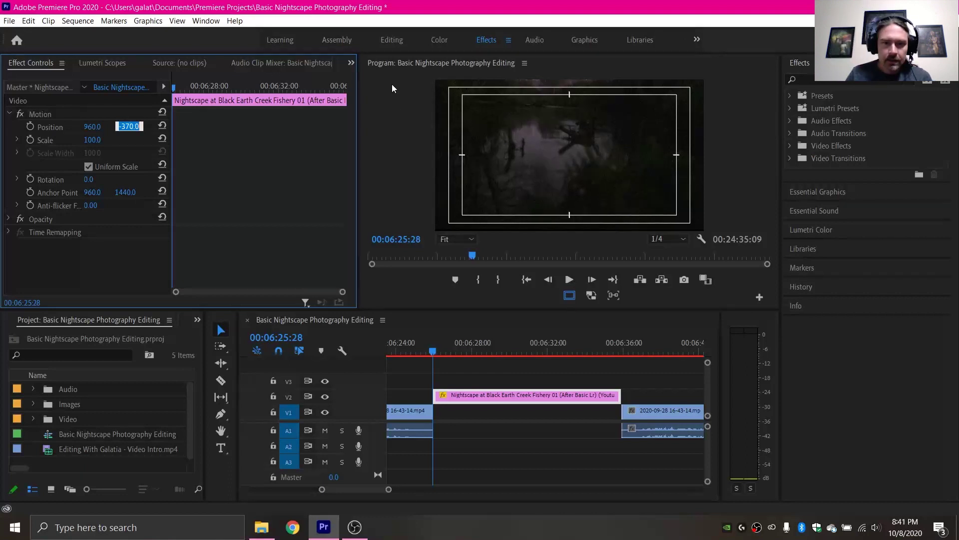
Step: In the Graphics workspace, add a new rectangle shape with a pure red fill
click(490, 410)
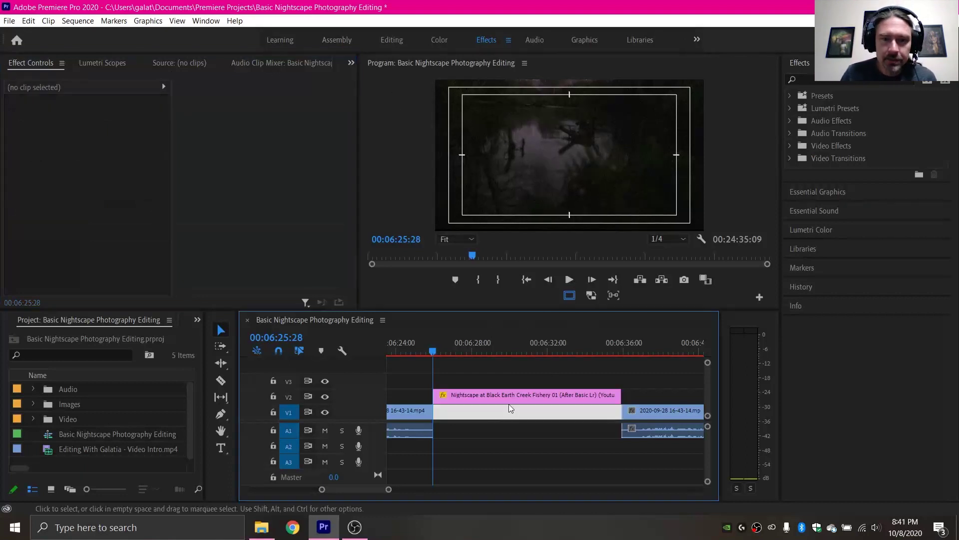
click(578, 37)
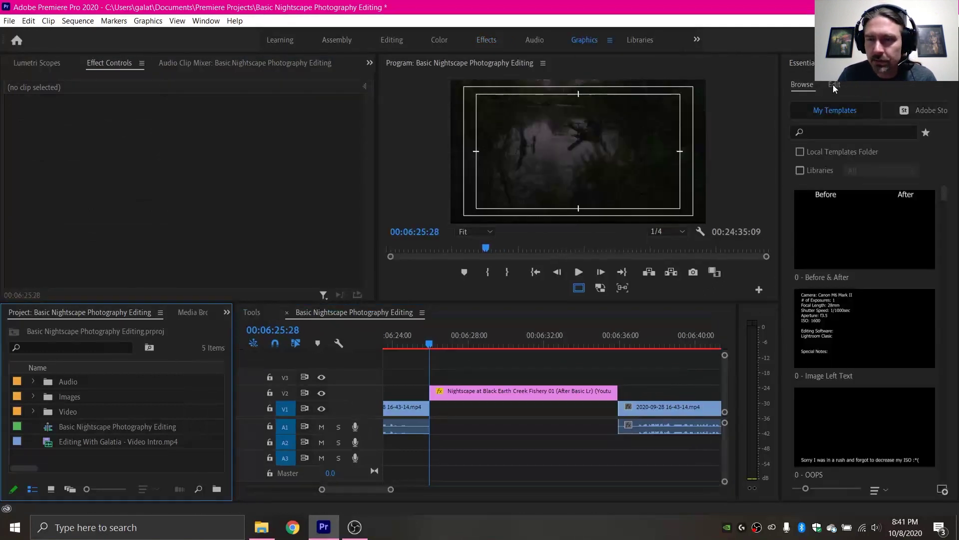
click(833, 85)
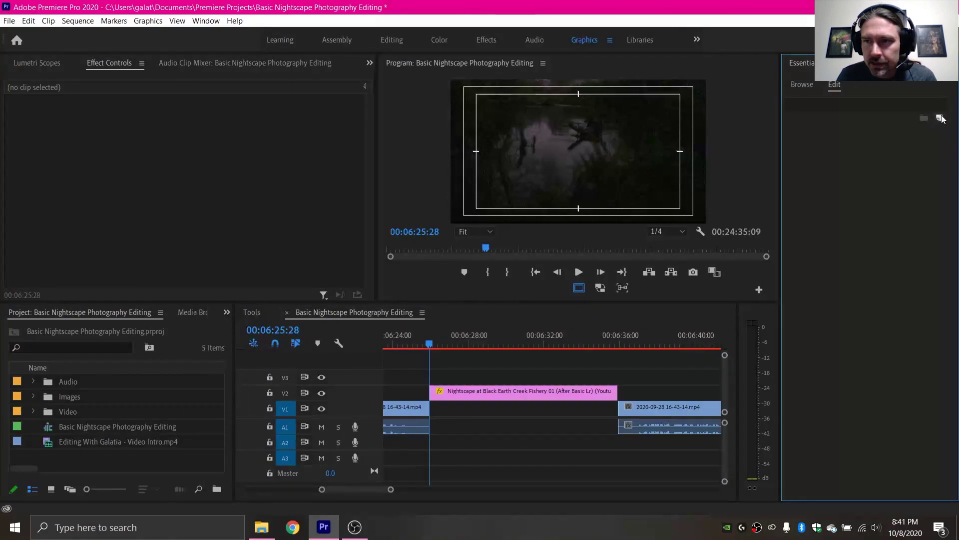
click(939, 118)
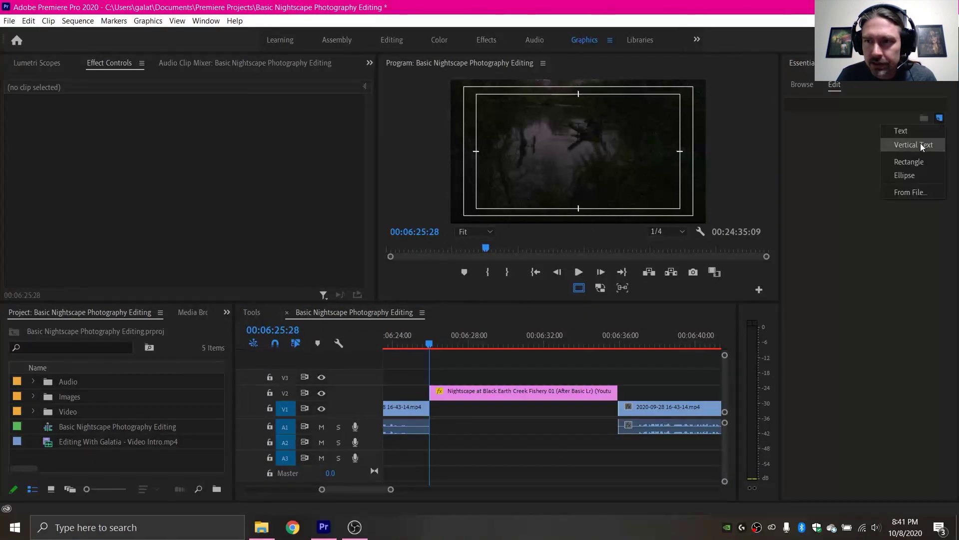
click(921, 164)
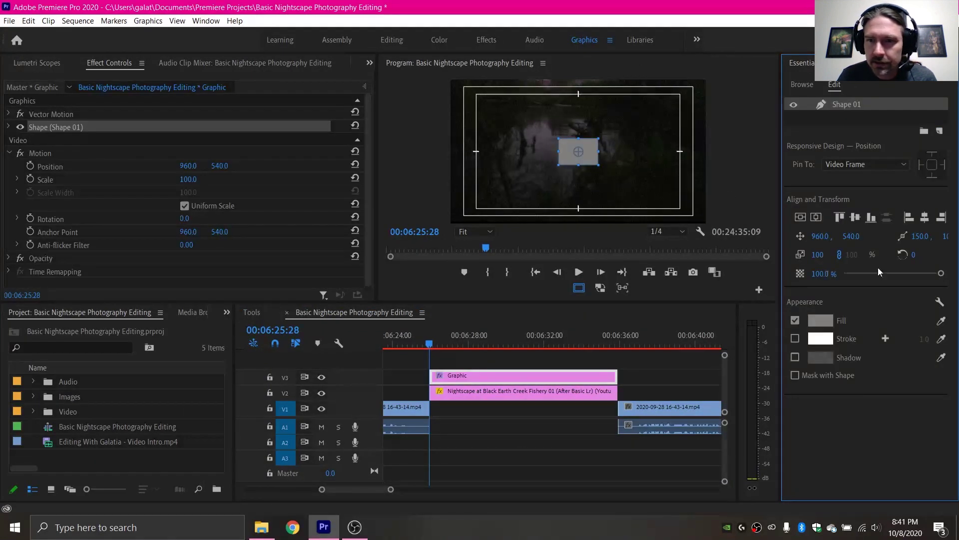
click(820, 320)
drag(503, 354, 571, 398)
click(650, 215)
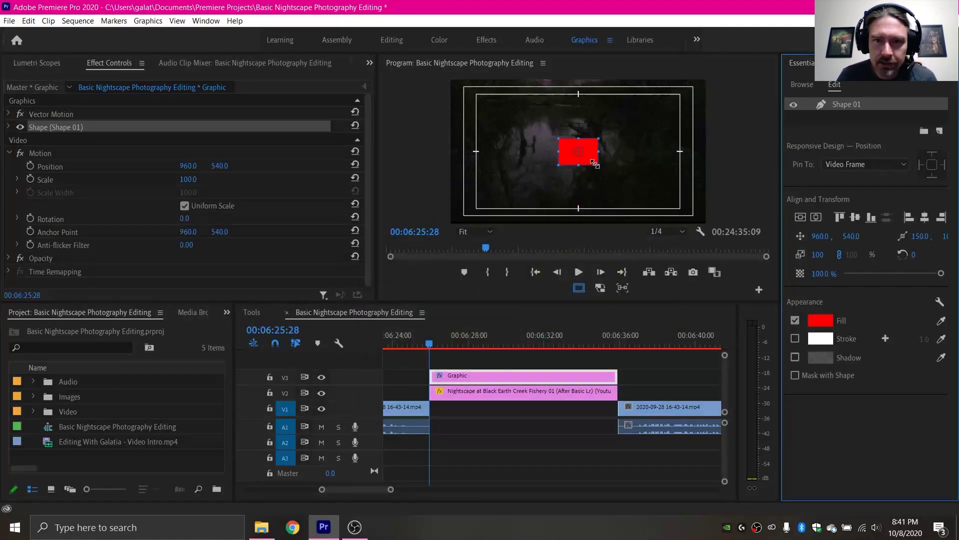
Step: Stretch the red rectangle to fill the frame and move its Graphic clip to V1 under the nightscape
drag(669, 194, 709, 223)
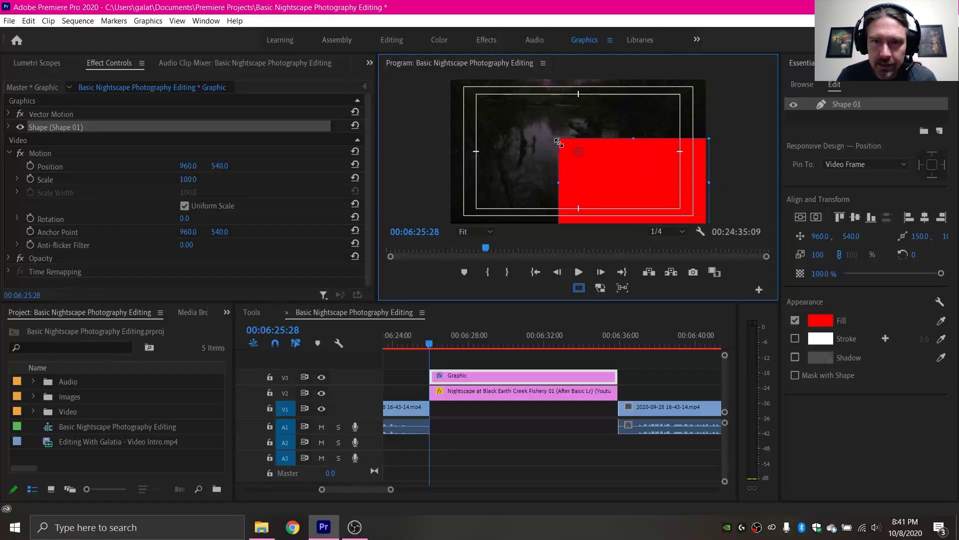
drag(559, 135, 428, 70)
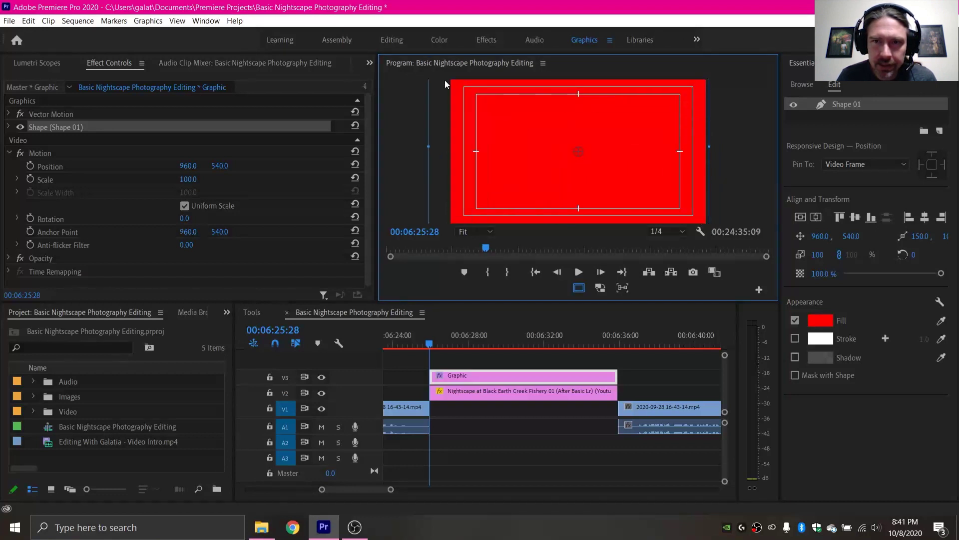
click(502, 388)
drag(502, 389, 500, 406)
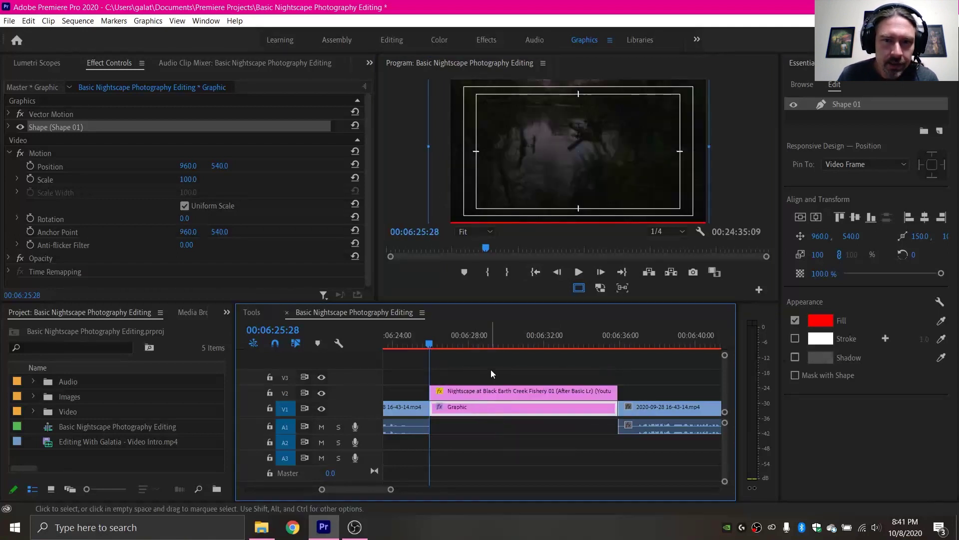
Step: Fine-tune the nightscape clip's Position Y to about -362 so its bottom edge meets the frame bottom
click(482, 394)
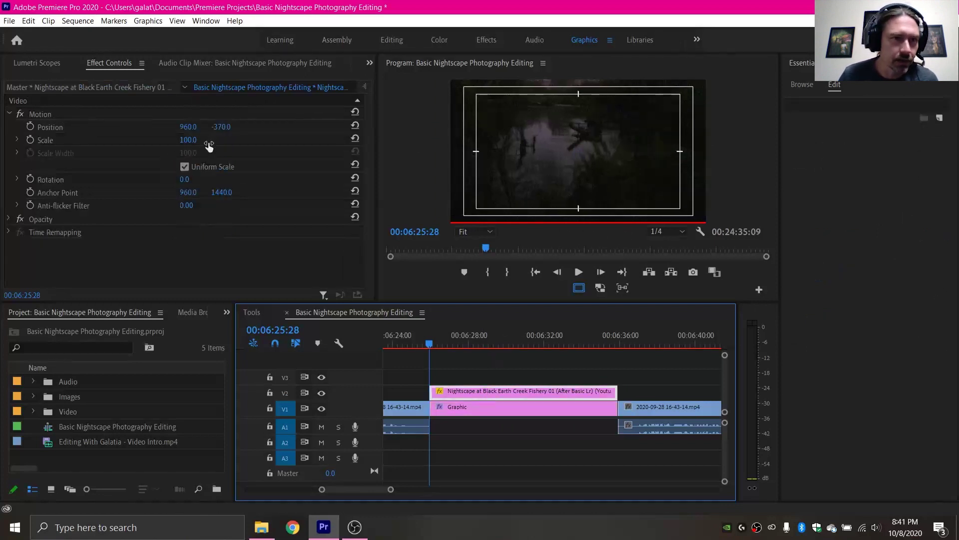
click(225, 126)
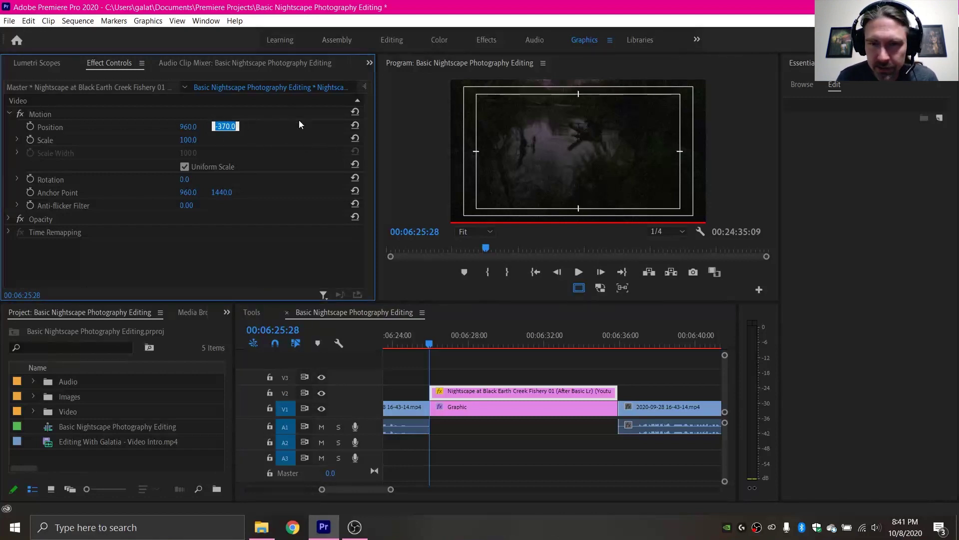
key(shift+Down)
key(Down)
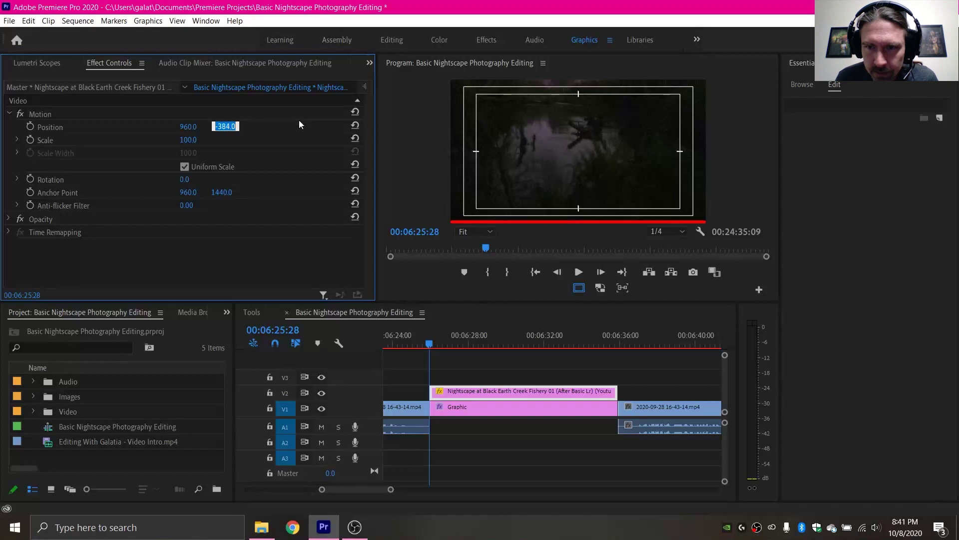
key(shift+Up)
key(Up)
key(Up)
key(Up)
key(Up)
key(Up)
key(Up)
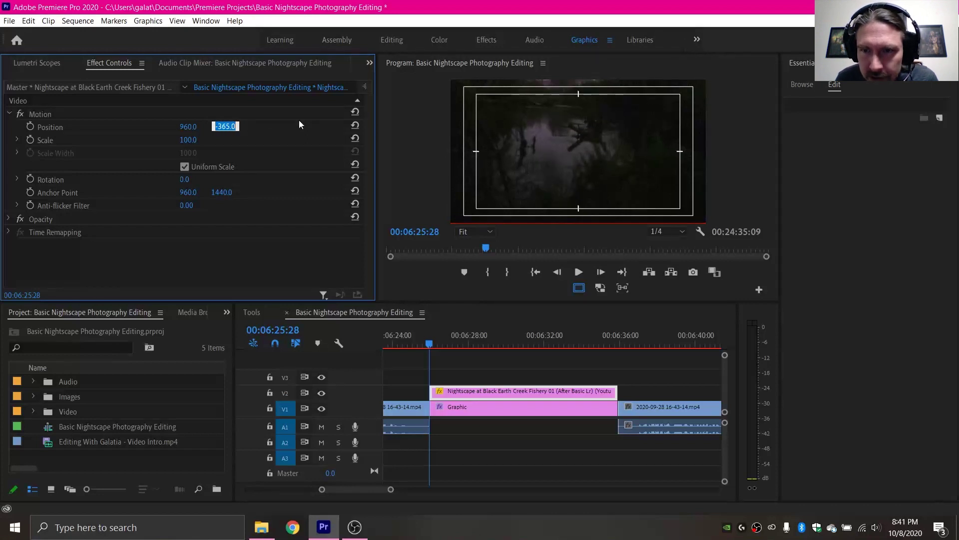
key(Up)
key(Up)
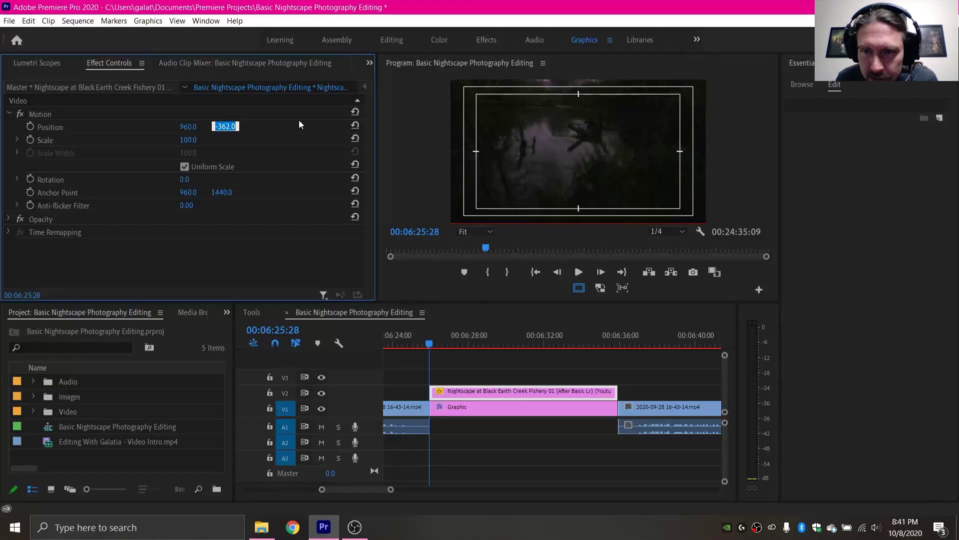
key(Up)
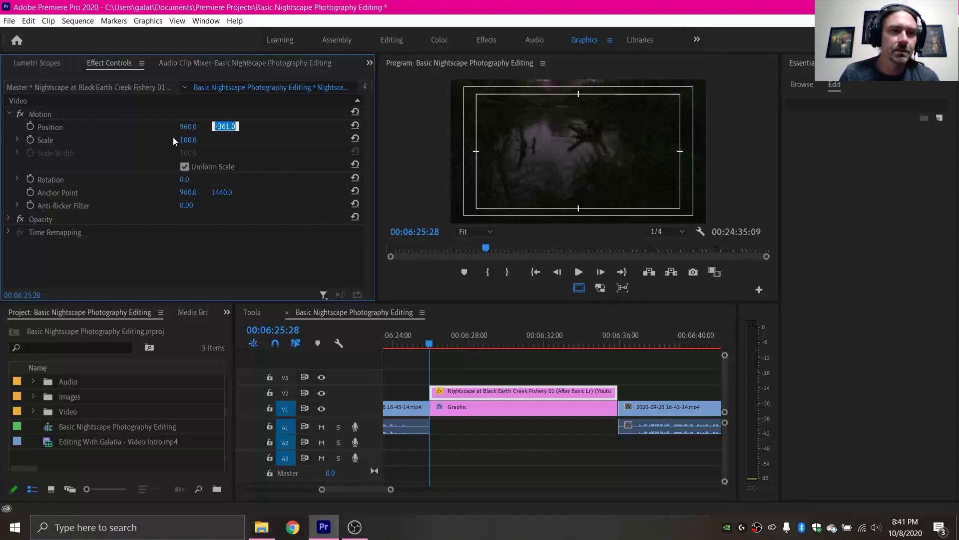
Step: Add a starting Position keyframe at Y -361 and return to the Effects workspace
click(31, 128)
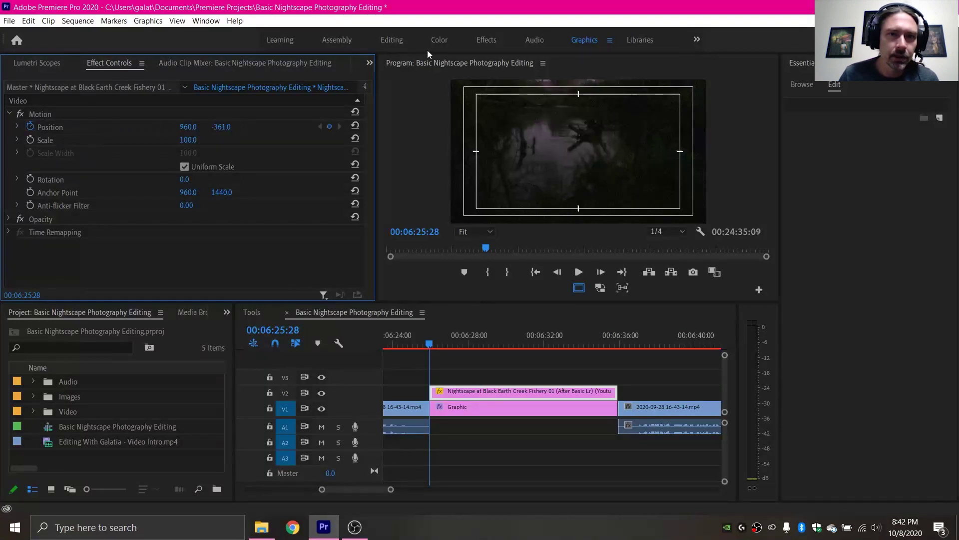
click(487, 41)
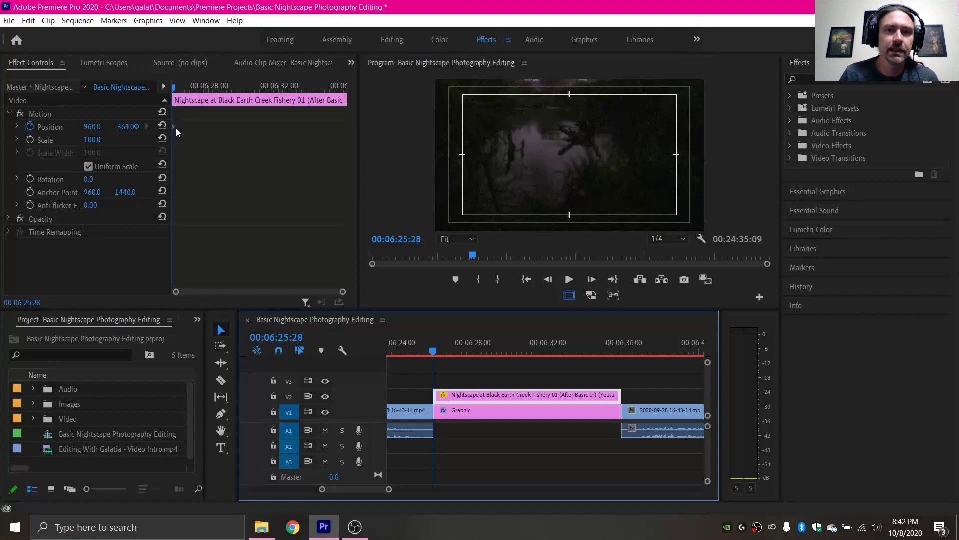
click(217, 88)
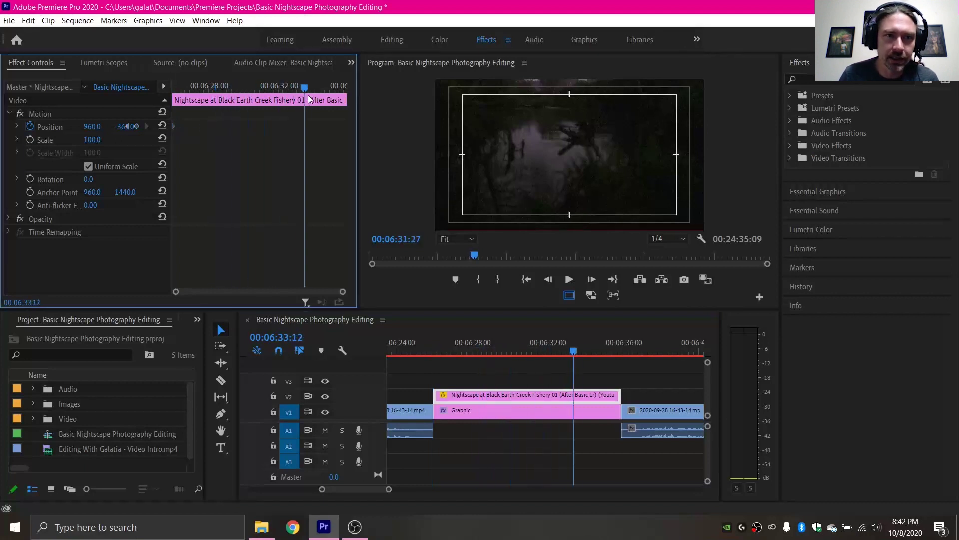
Step: Add an ending Position keyframe at the clip end with Y about 1440, then expand the Presets folder
drag(308, 99, 347, 87)
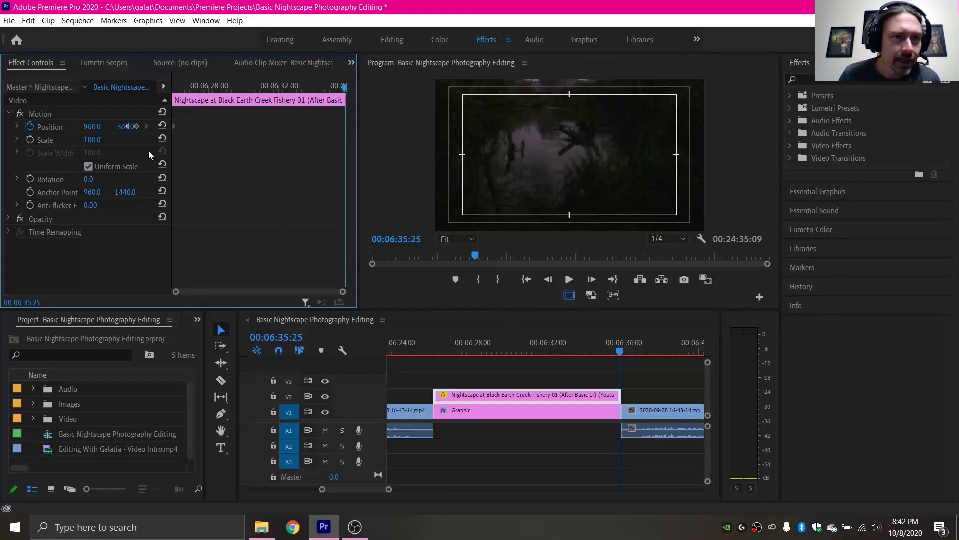
drag(123, 130, 130, 127)
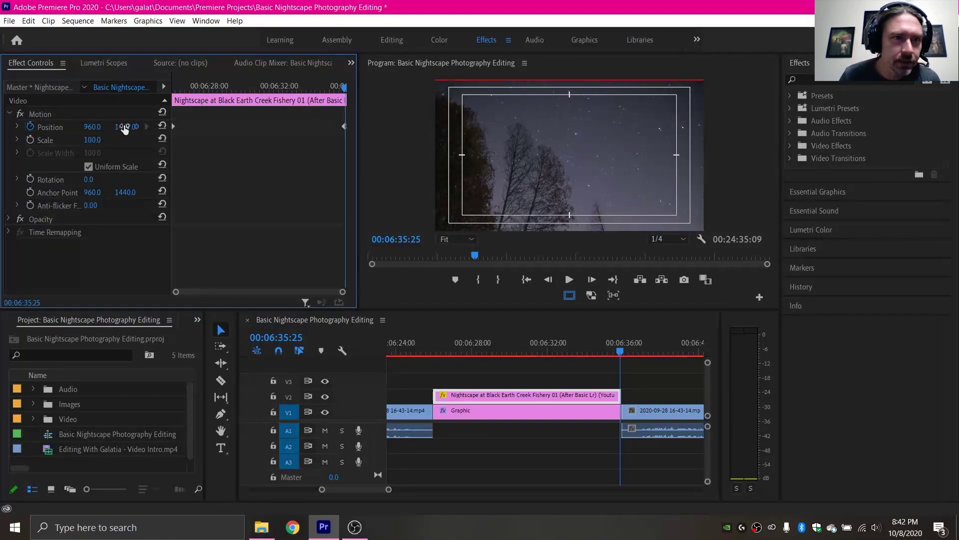
click(129, 126)
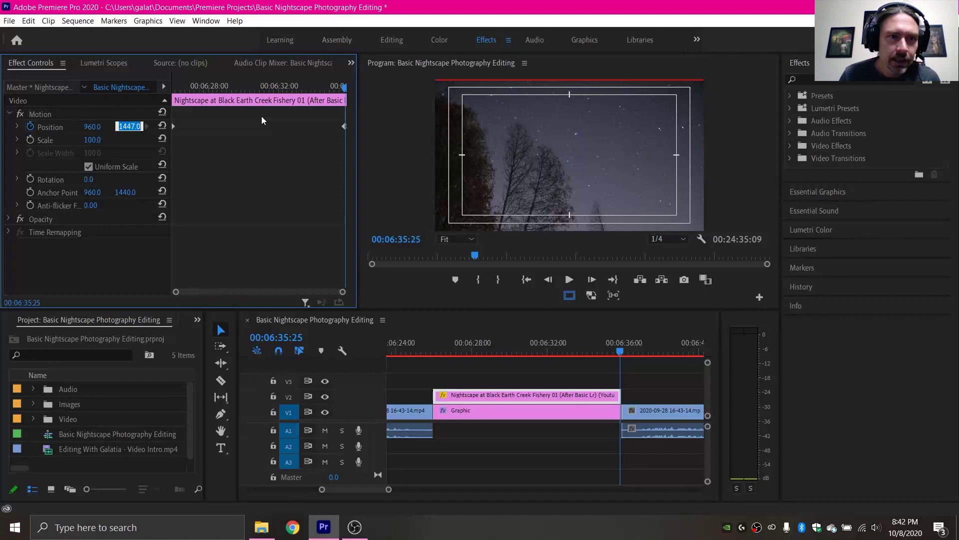
key(Down)
key(Down)
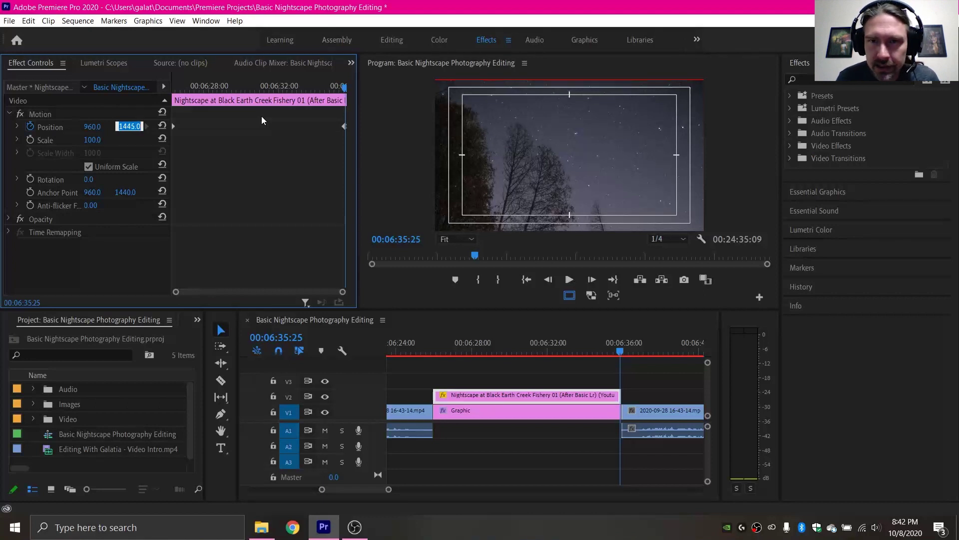
key(Down)
key(Down)
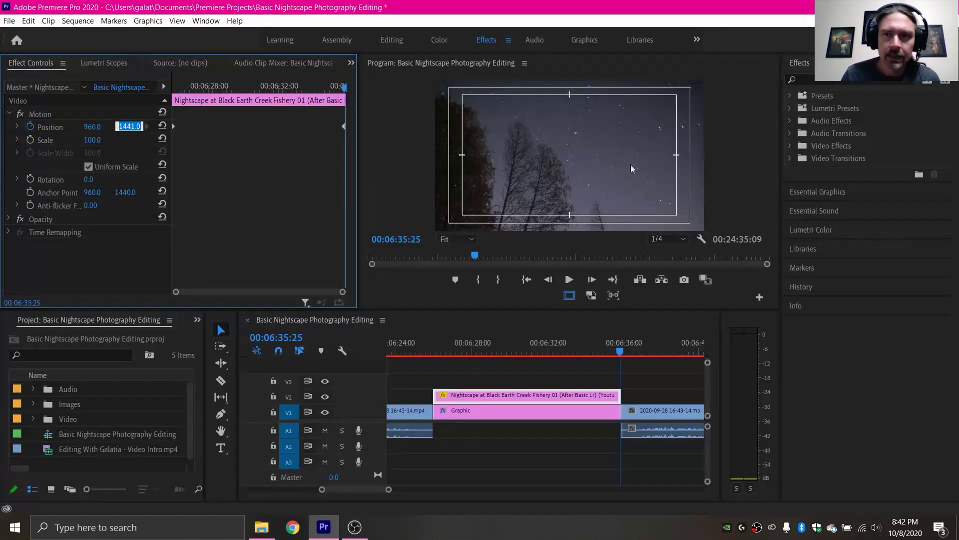
click(790, 97)
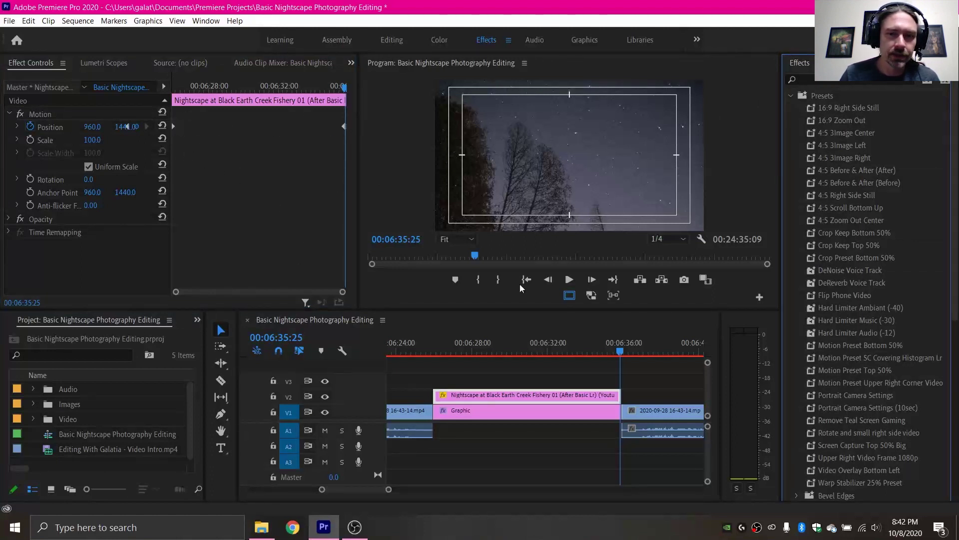
click(425, 344)
click(570, 279)
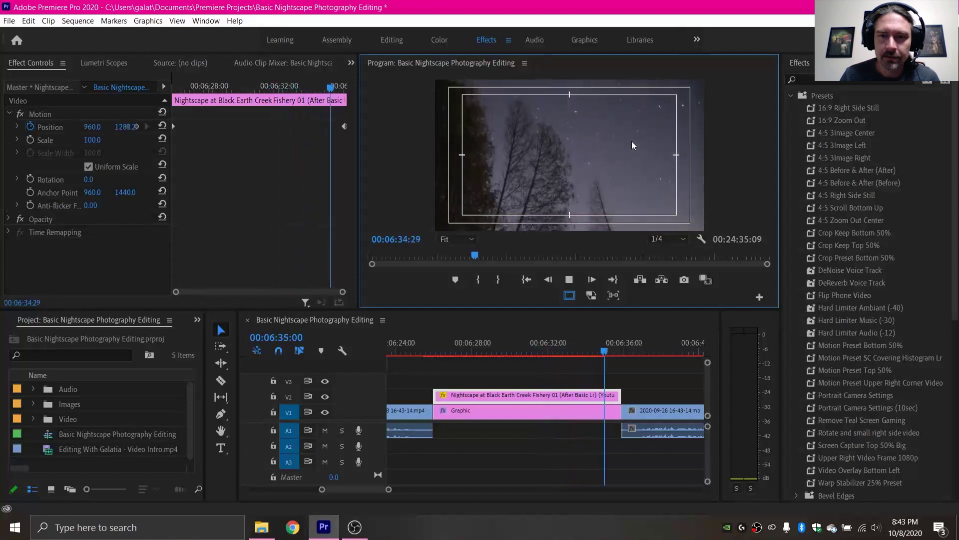
key(space)
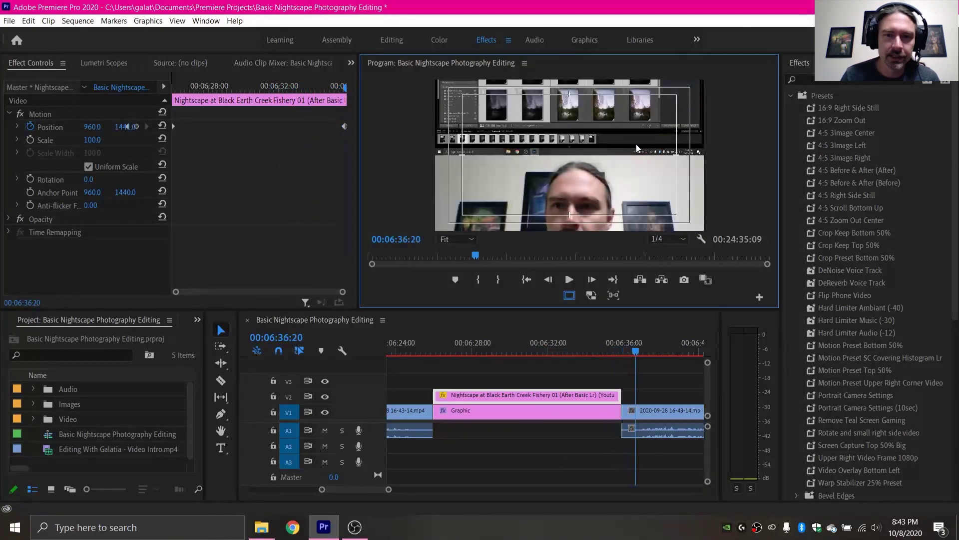
click(541, 340)
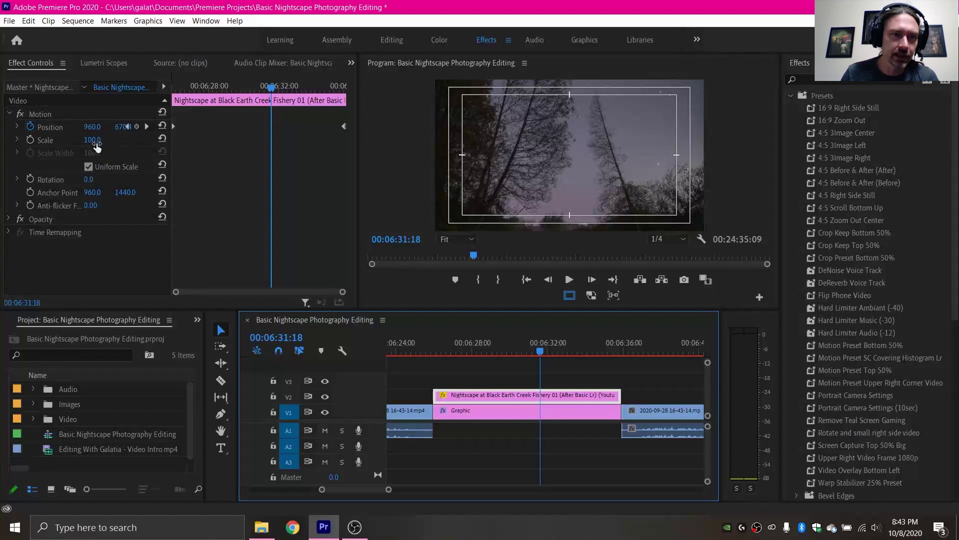
Step: Save the Motion effect's position animation as the preset '3:2 Scroll Bottom Up'
right_click(38, 115)
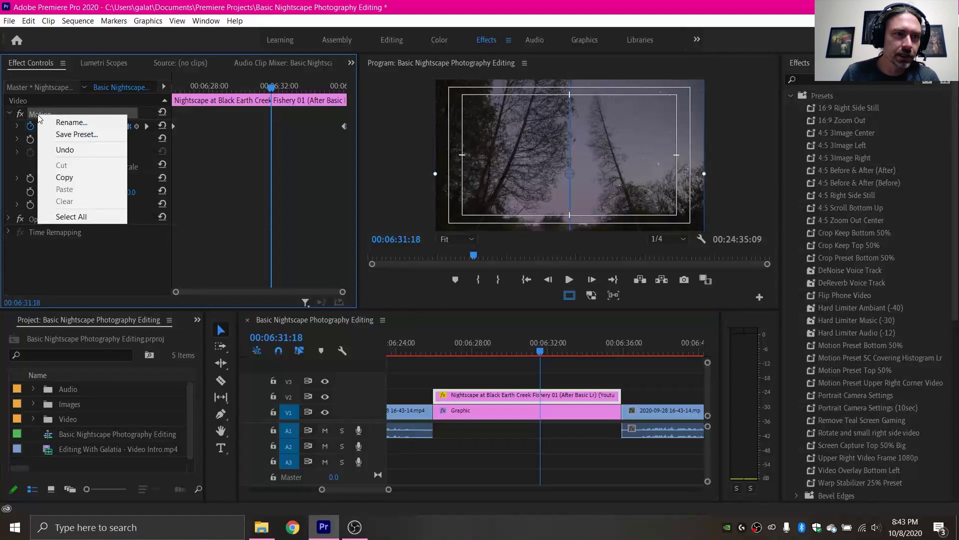
click(103, 134)
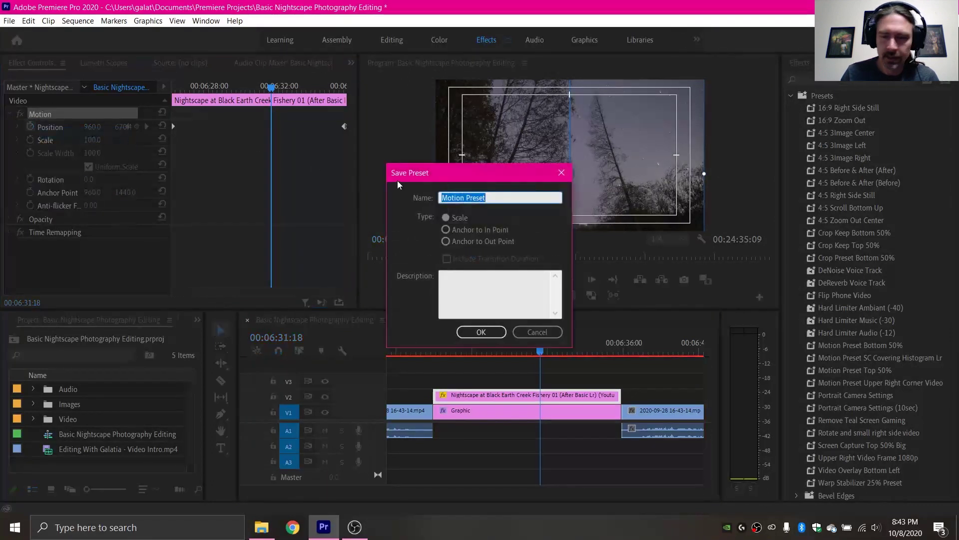
text(3:2 Scro)
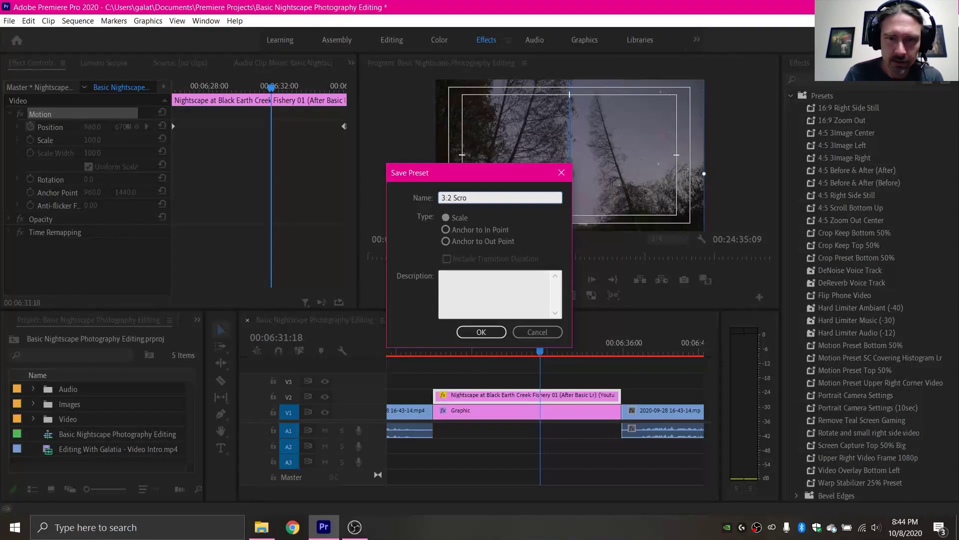
text(Bottom Up)
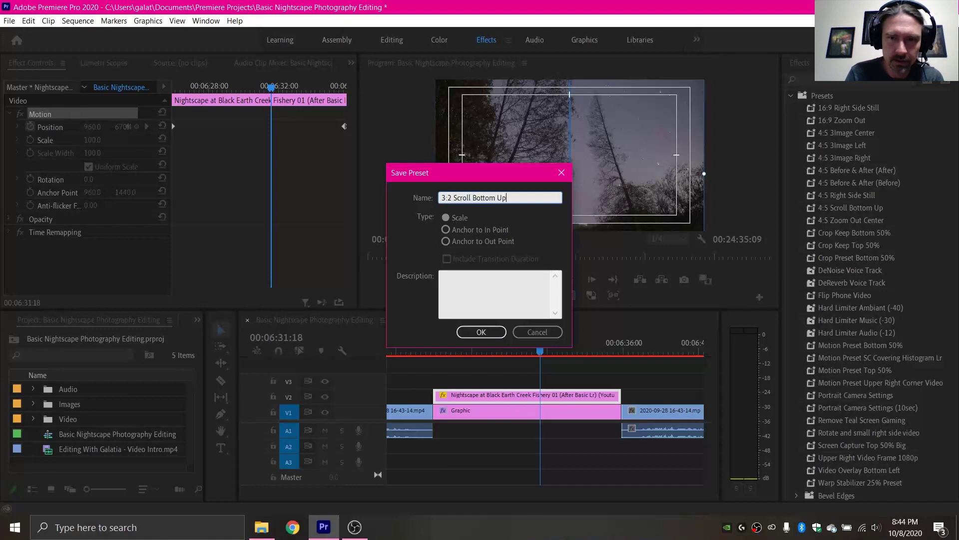
click(479, 332)
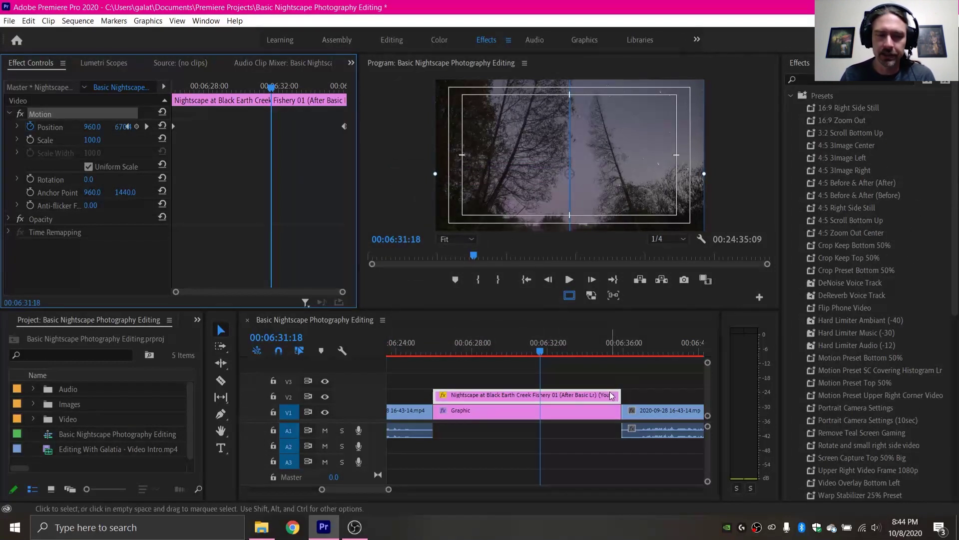
scroll(610, 395, down, 3)
Step: Move the red Graphic clip under the NIGHTS~2.JPG image and trim the adjacent clip edge
scroll(609, 390, down, 5)
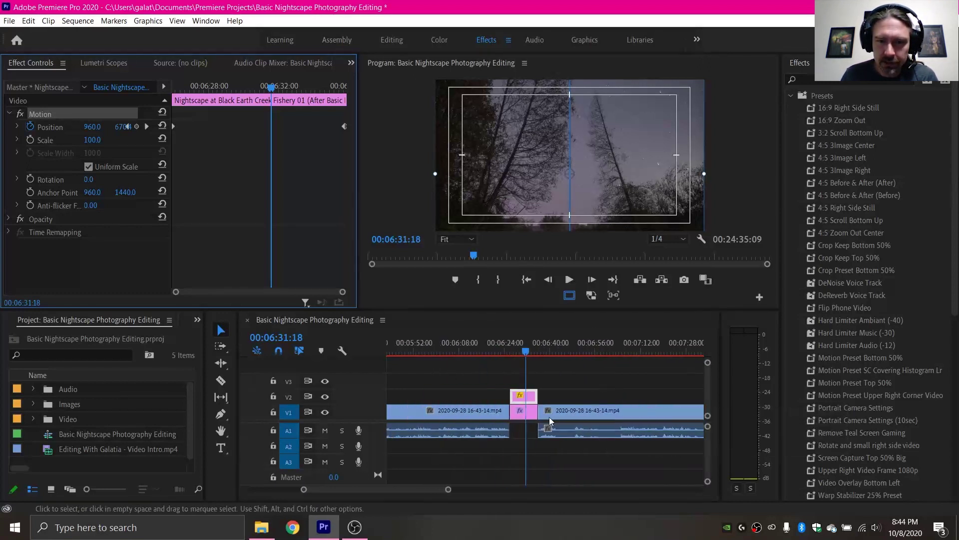
click(529, 414)
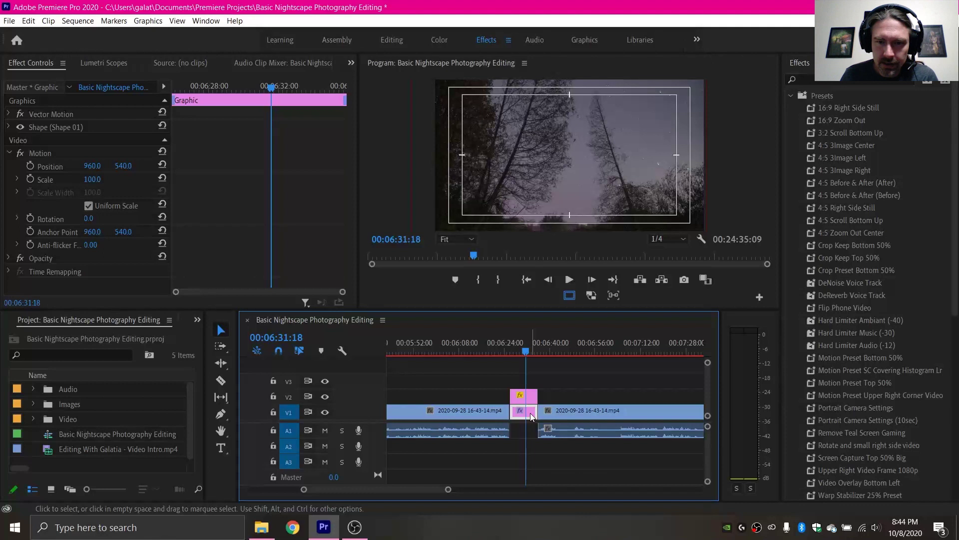
scroll(530, 413, down, 2)
scroll(560, 420, down, 4)
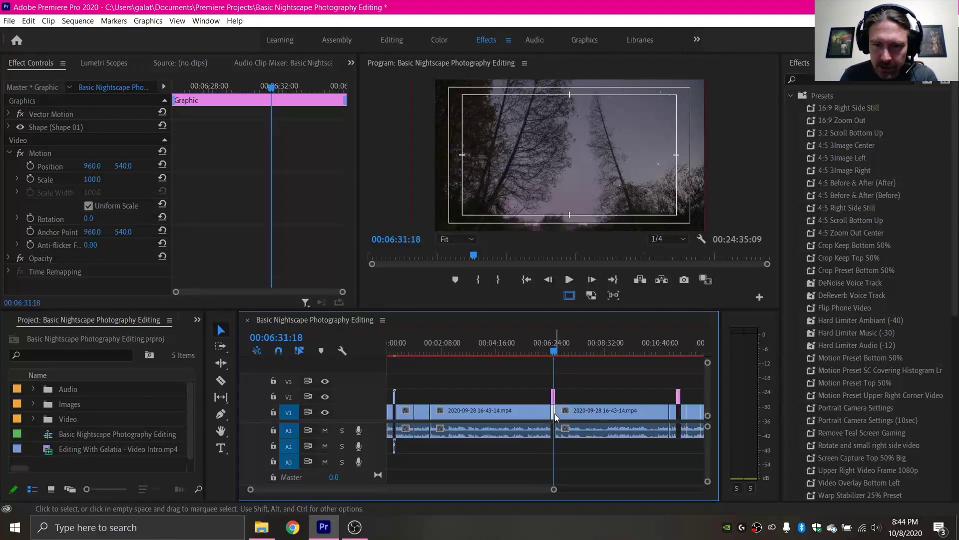
drag(553, 413, 578, 415)
click(682, 408)
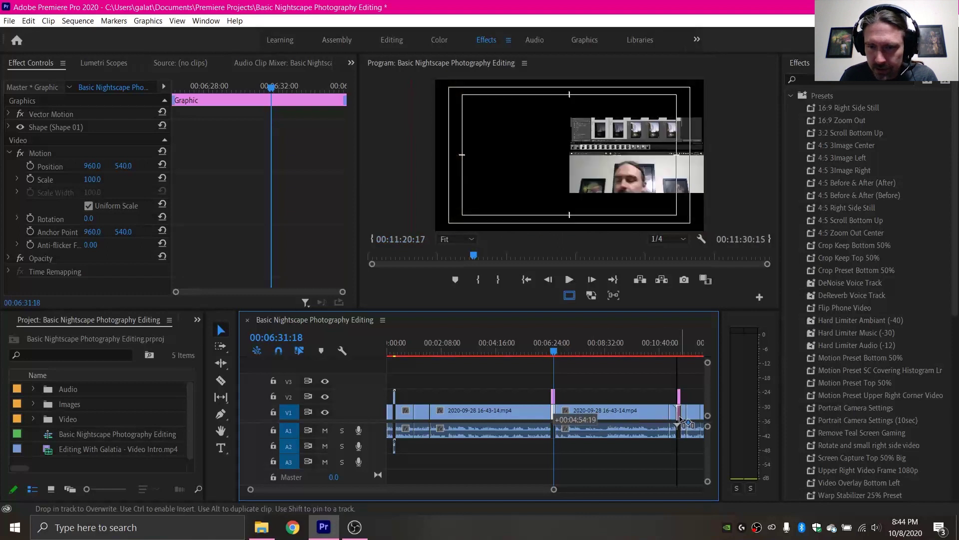
scroll(685, 407, up, 5)
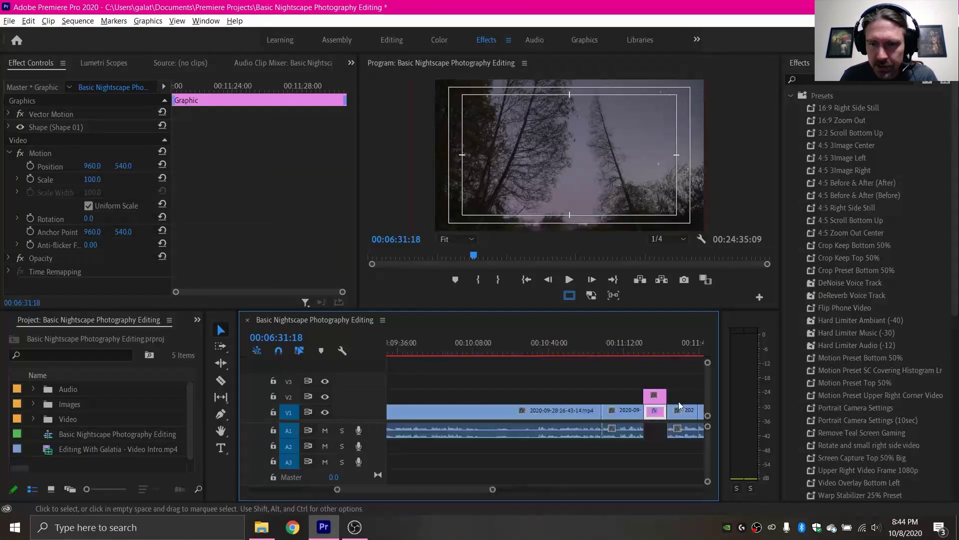
scroll(638, 401, up, 1)
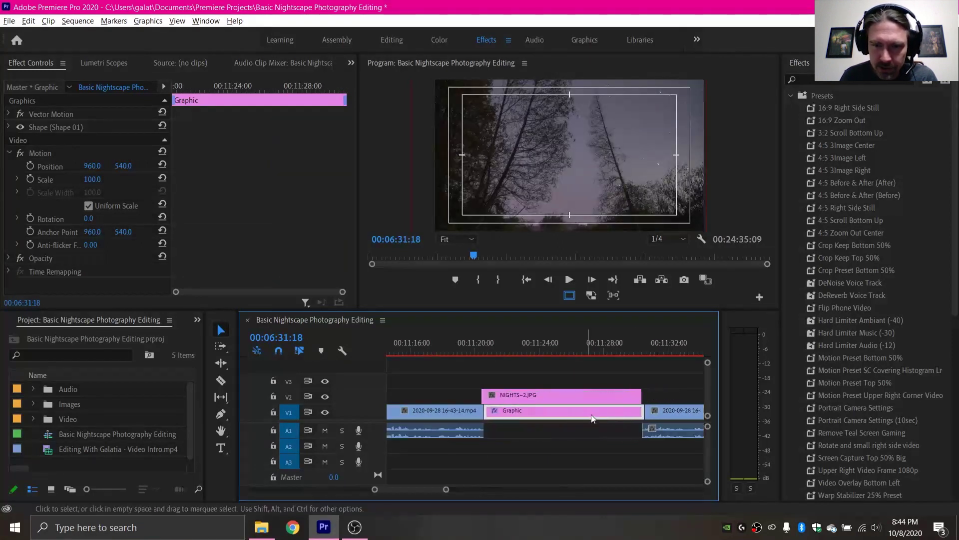
scroll(661, 416, up, 3)
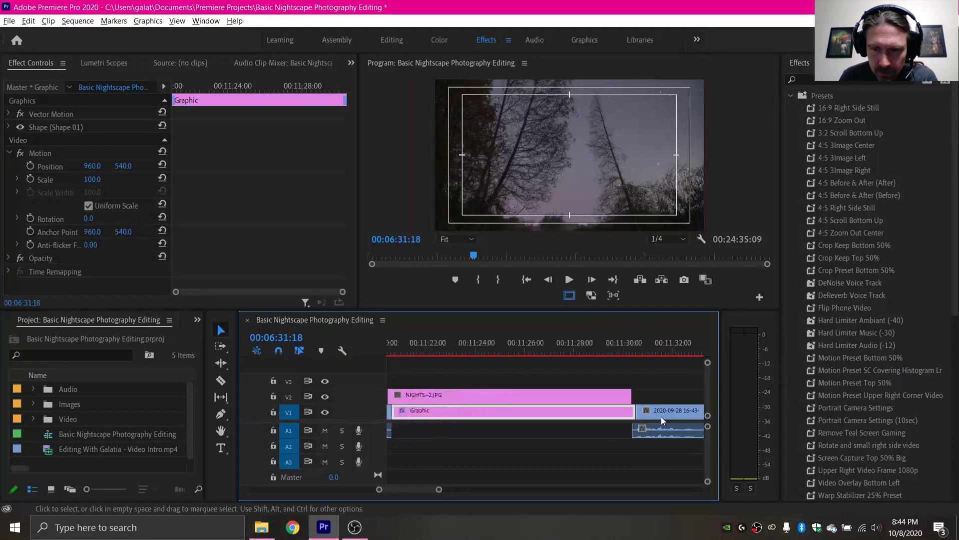
drag(629, 429, 629, 416)
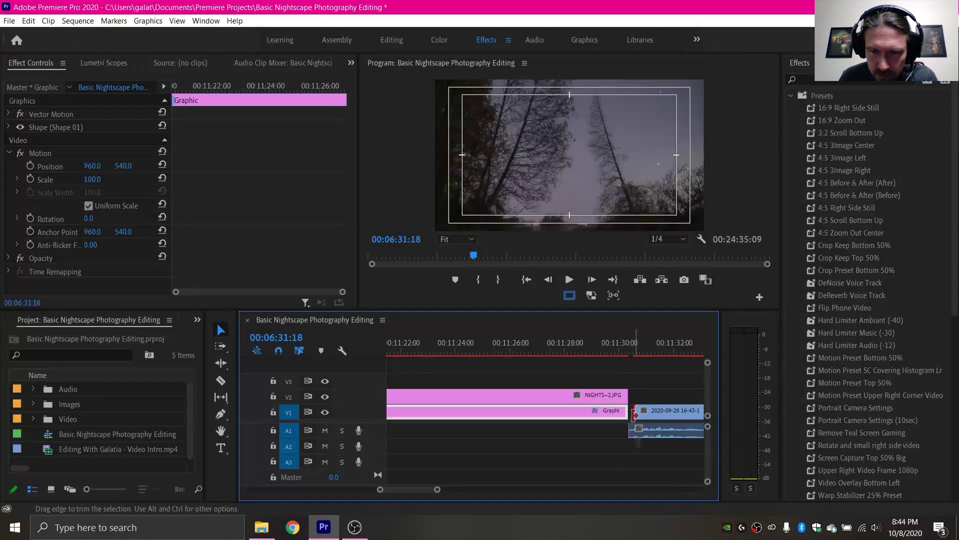
click(628, 416)
Step: Track-select forward from NIGHTS~2.JPG and nudge it and the Graphic clip slightly later
scroll(570, 423, up, 1)
scroll(571, 424, up, 1)
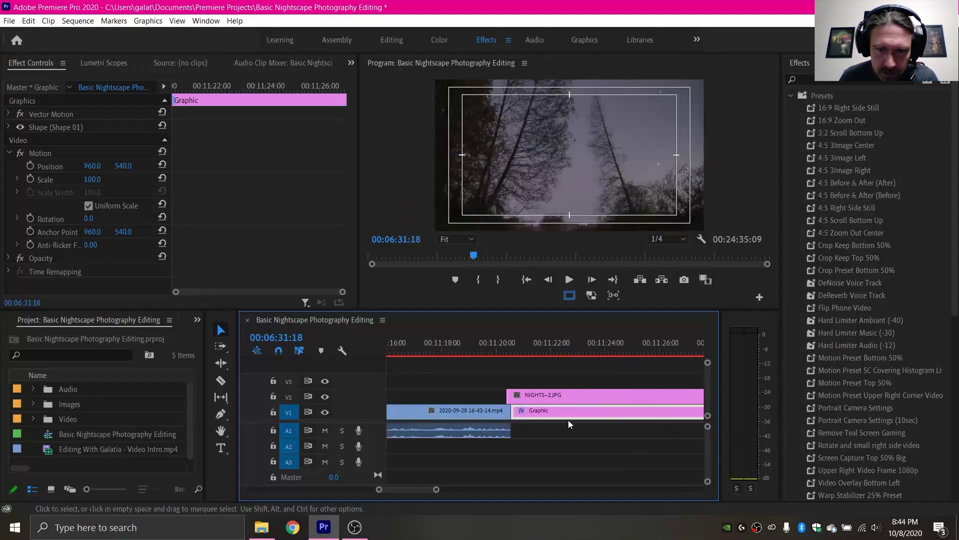
key(a)
click(546, 399)
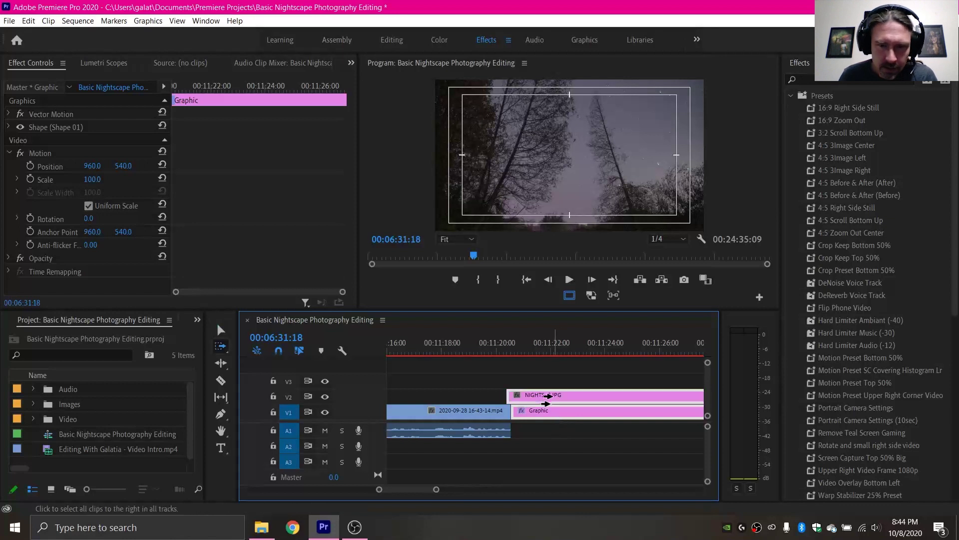
key(v)
drag(535, 393, 541, 399)
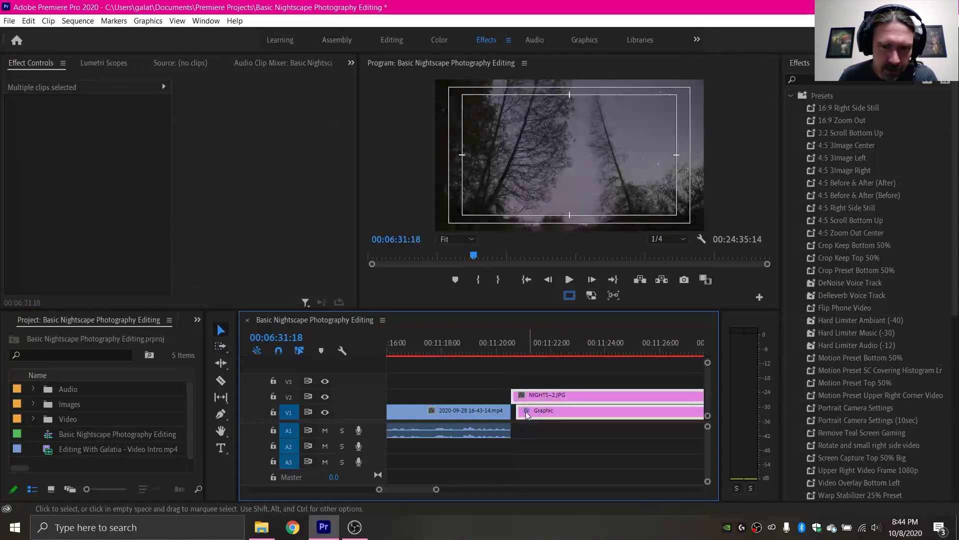
click(521, 410)
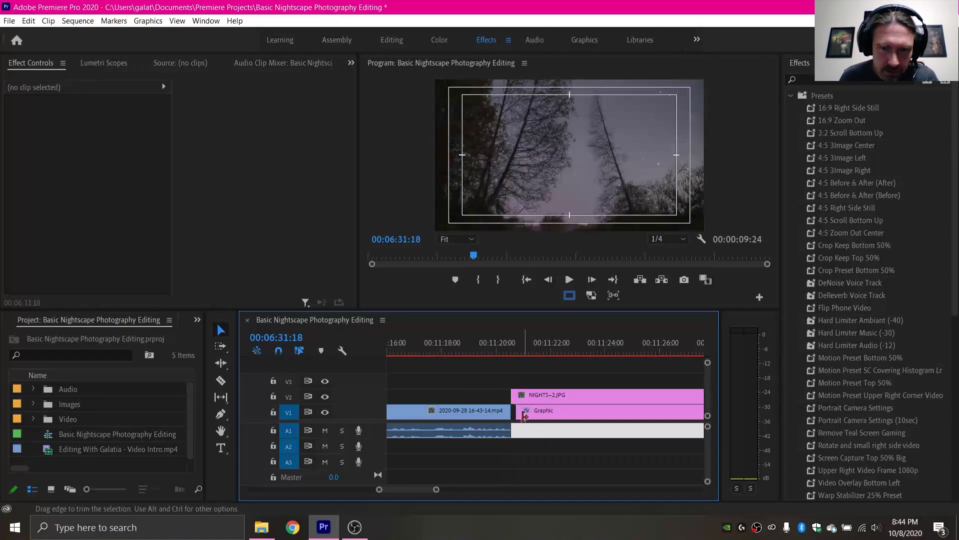
key(minus)
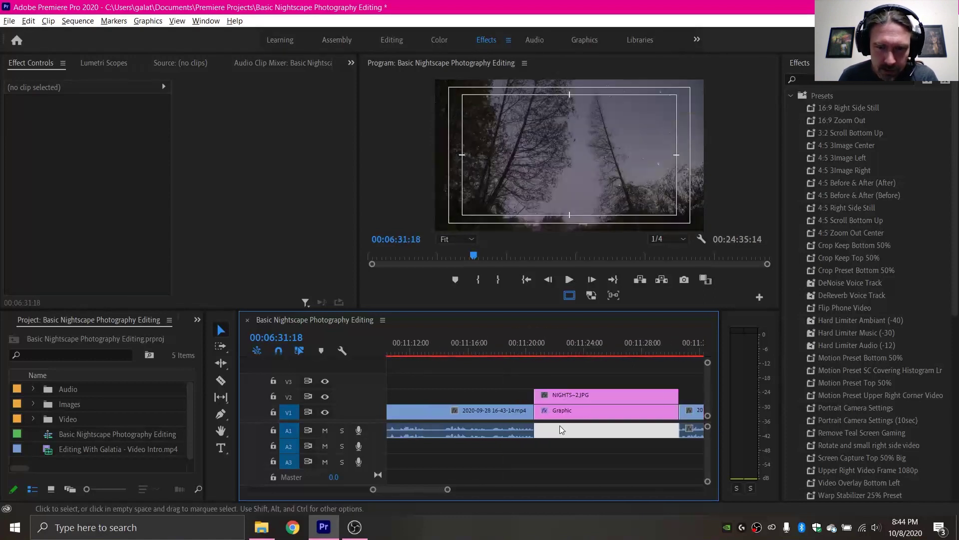
key(minus)
click(569, 397)
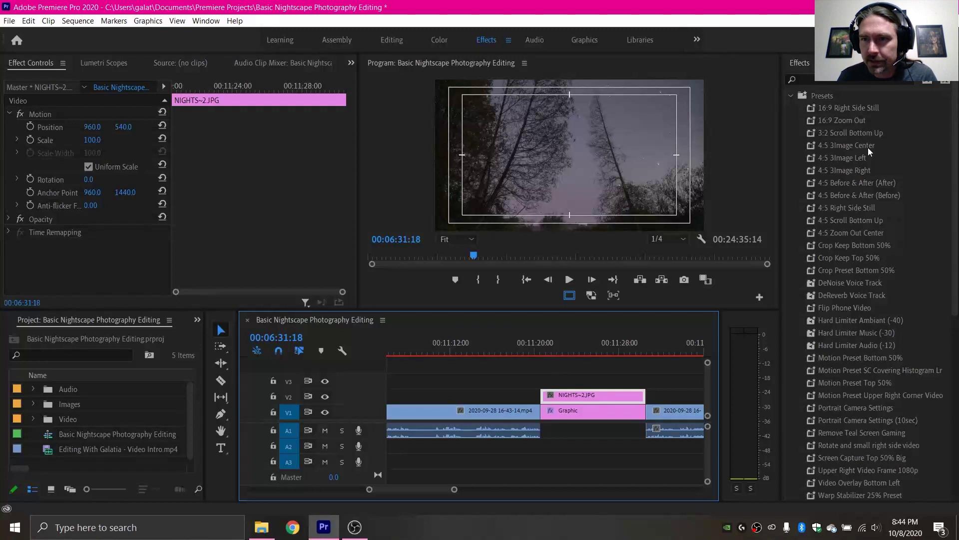
Step: Apply the '3:2 Scroll Bottom Up' preset to NIGHTS~2.JPG, starting its Position at 960, -361
click(841, 133)
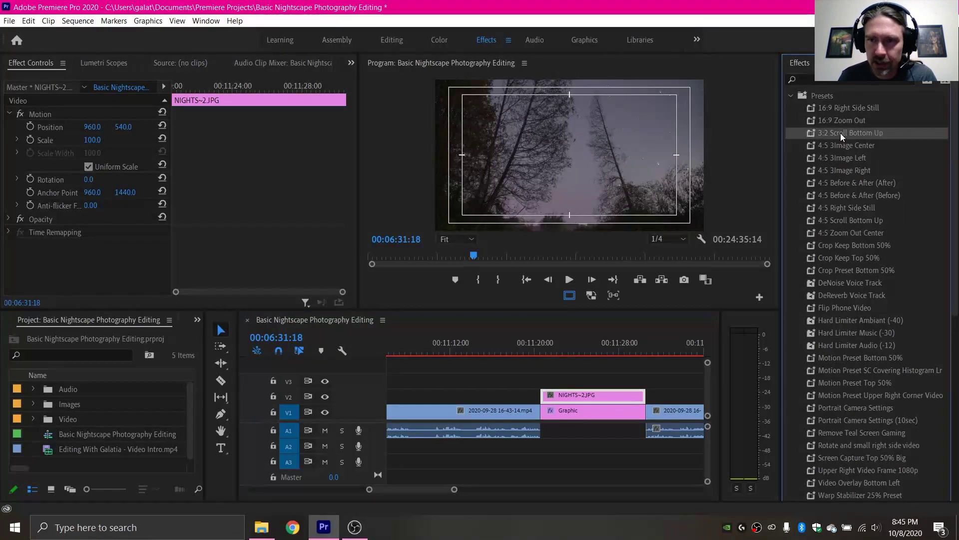
drag(628, 332, 586, 393)
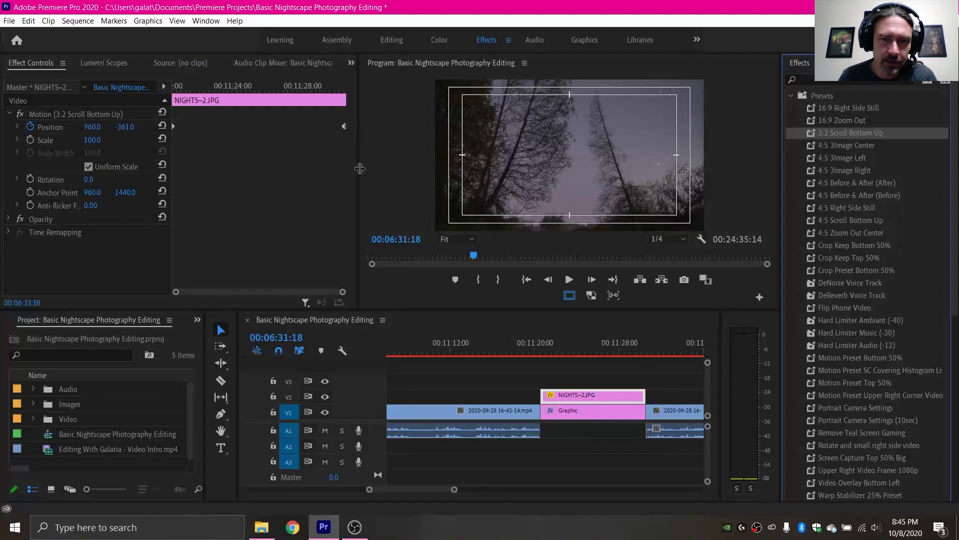
click(533, 346)
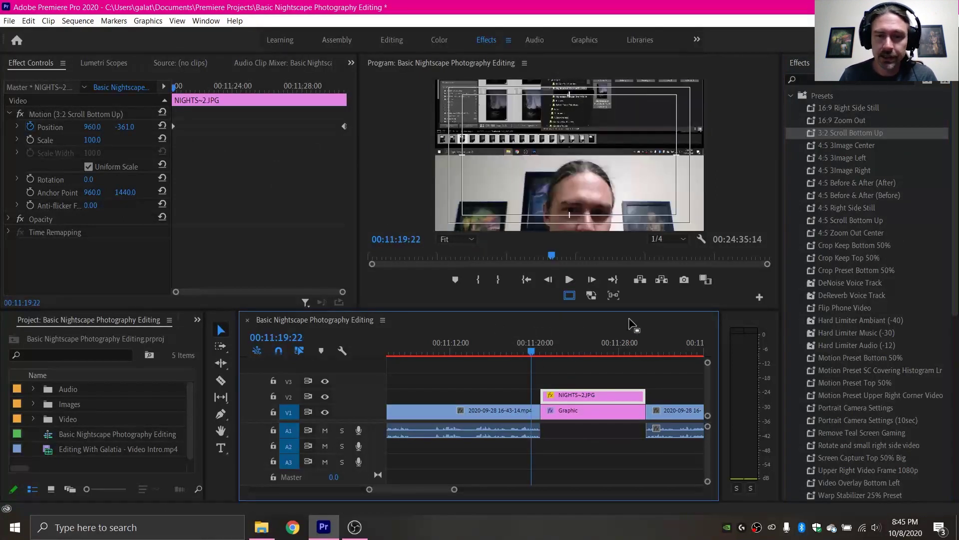
Step: Play back NIGHTS~2.JPG to check it scrolls from the treeline up to the stars
key(space)
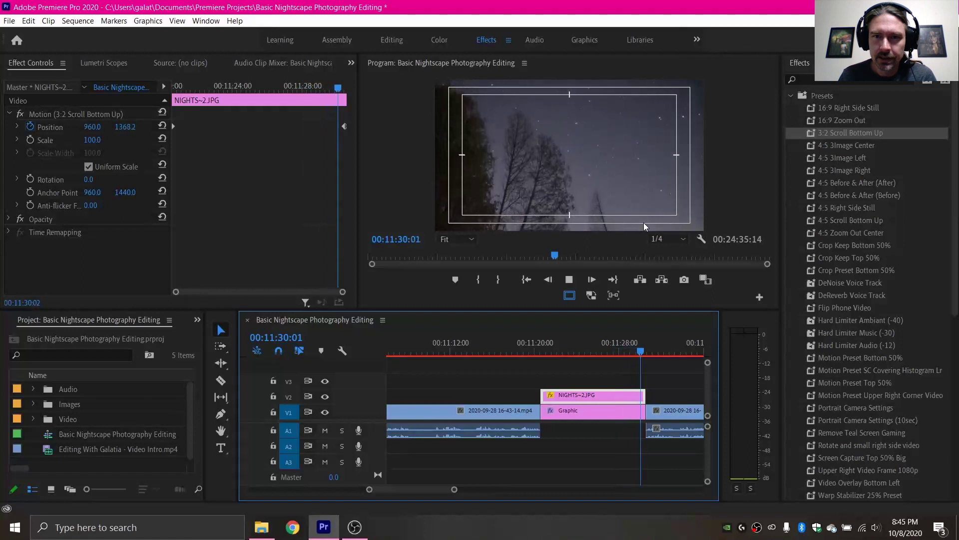
key(space)
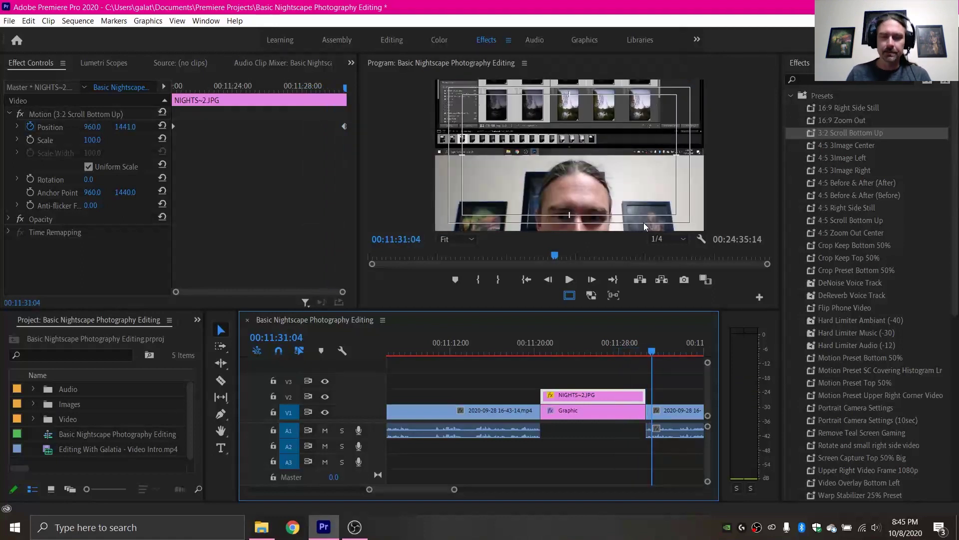
Step: Delete the Graphic clip on V1 beneath NIGHTS~2.JPG and zoom the timeline out
click(587, 413)
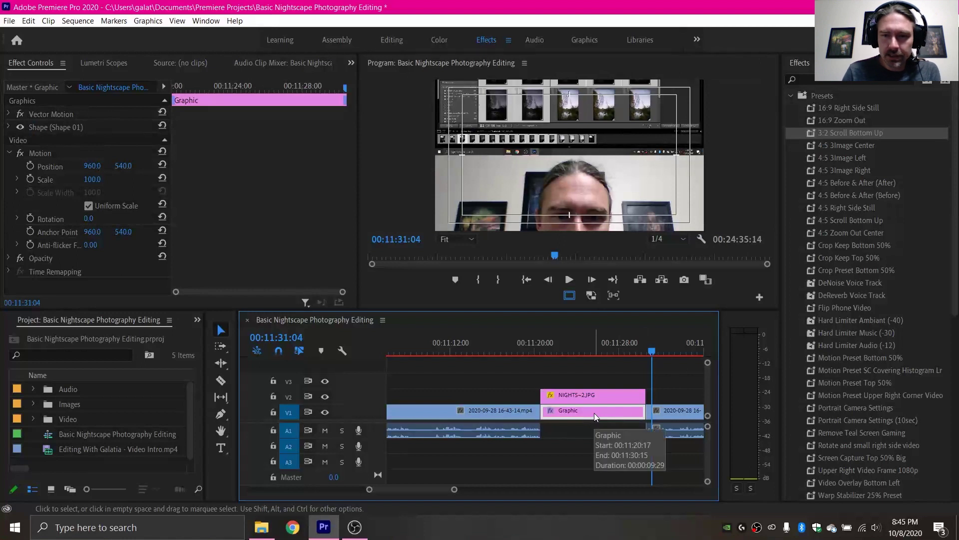
key(Delete)
scroll(584, 409, down, 5)
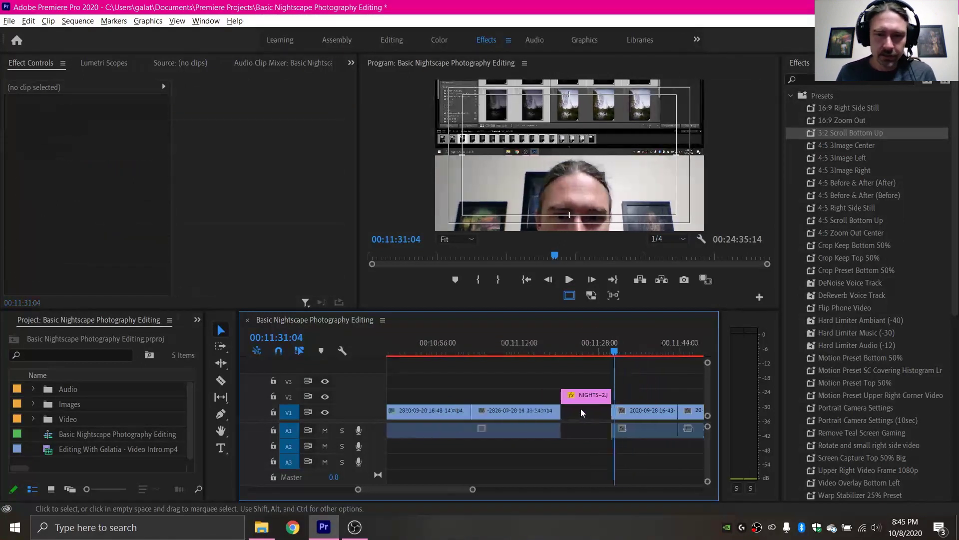
key(alt)
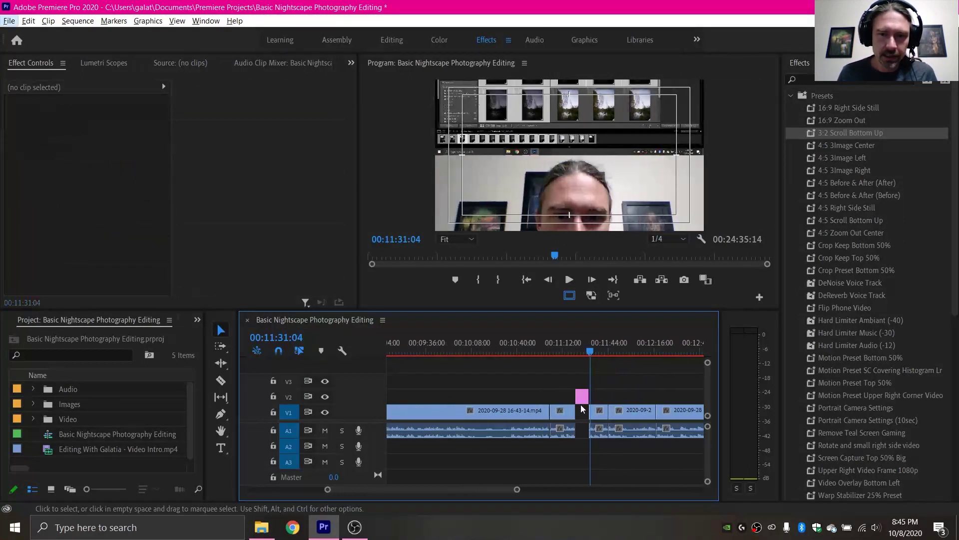
scroll(580, 399, down, 2)
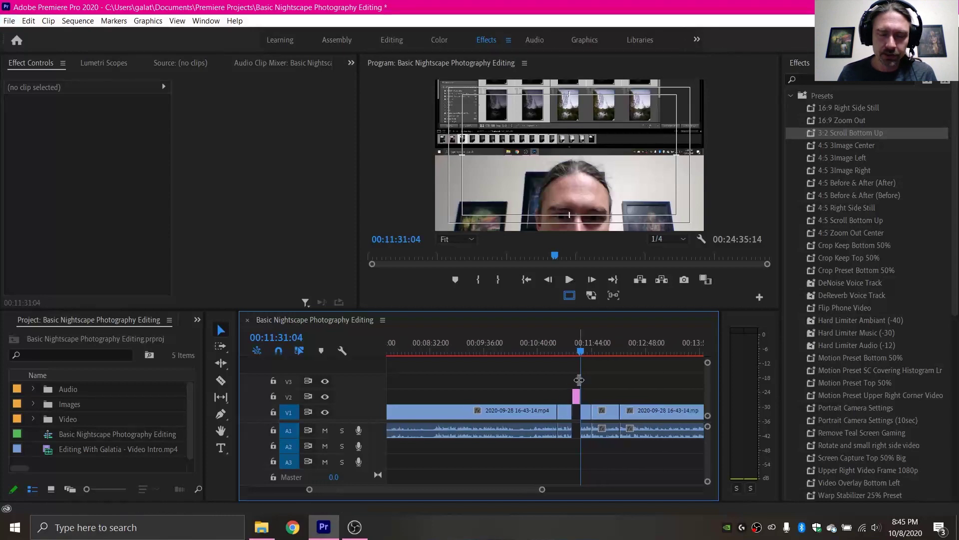